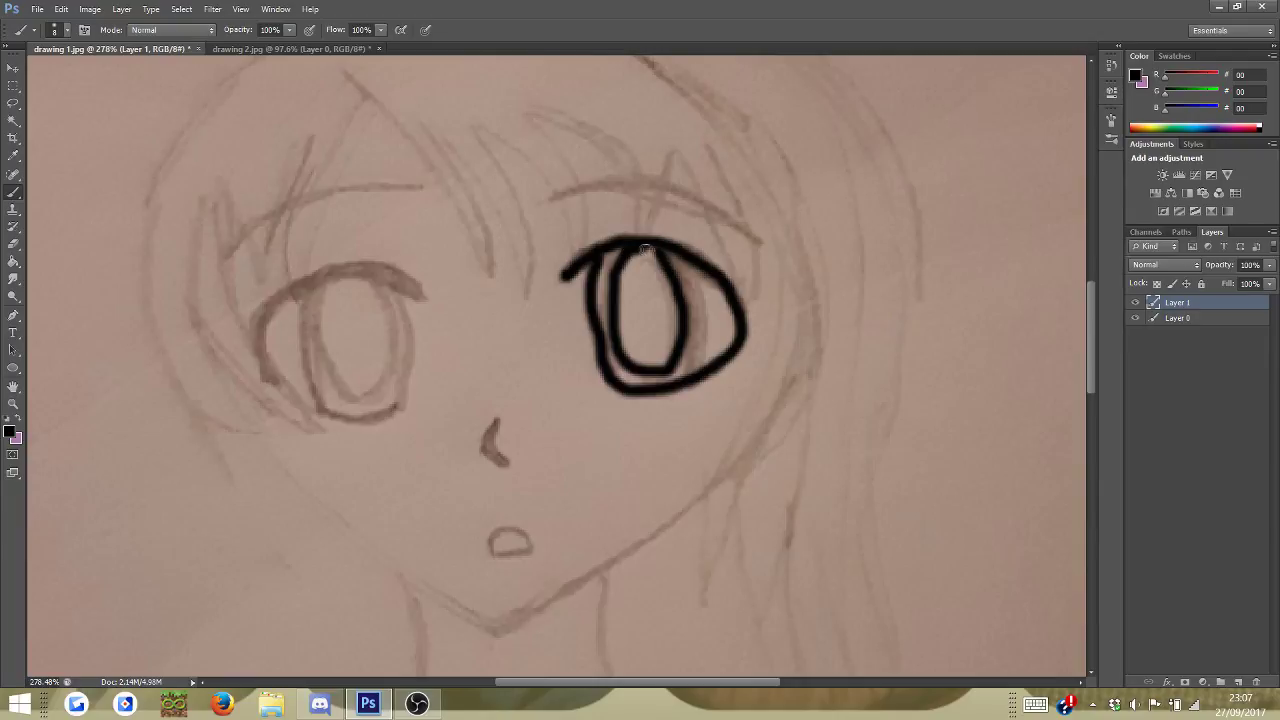
- Trace the left eye's outline, iris and thick upper lash in black, and thicken the right eye's upper lash line
mouse_move(393, 296)
mouse_down()
mouse_move(407, 324)
mouse_move(398, 402)
mouse_move(334, 412)
mouse_move(306, 343)
mouse_move(306, 297)
mouse_move(323, 301)
mouse_move(320, 345)
mouse_move(360, 393)
mouse_move(387, 346)
mouse_move(368, 278)
mouse_up()
mouse_move(335, 418)
mouse_down()
mouse_move(287, 390)
mouse_move(259, 329)
mouse_move(288, 294)
mouse_move(364, 270)
mouse_move(417, 290)
mouse_move(313, 286)
mouse_up()
mouse_move(406, 286)
mouse_down()
mouse_move(344, 273)
mouse_move(306, 292)
mouse_up()
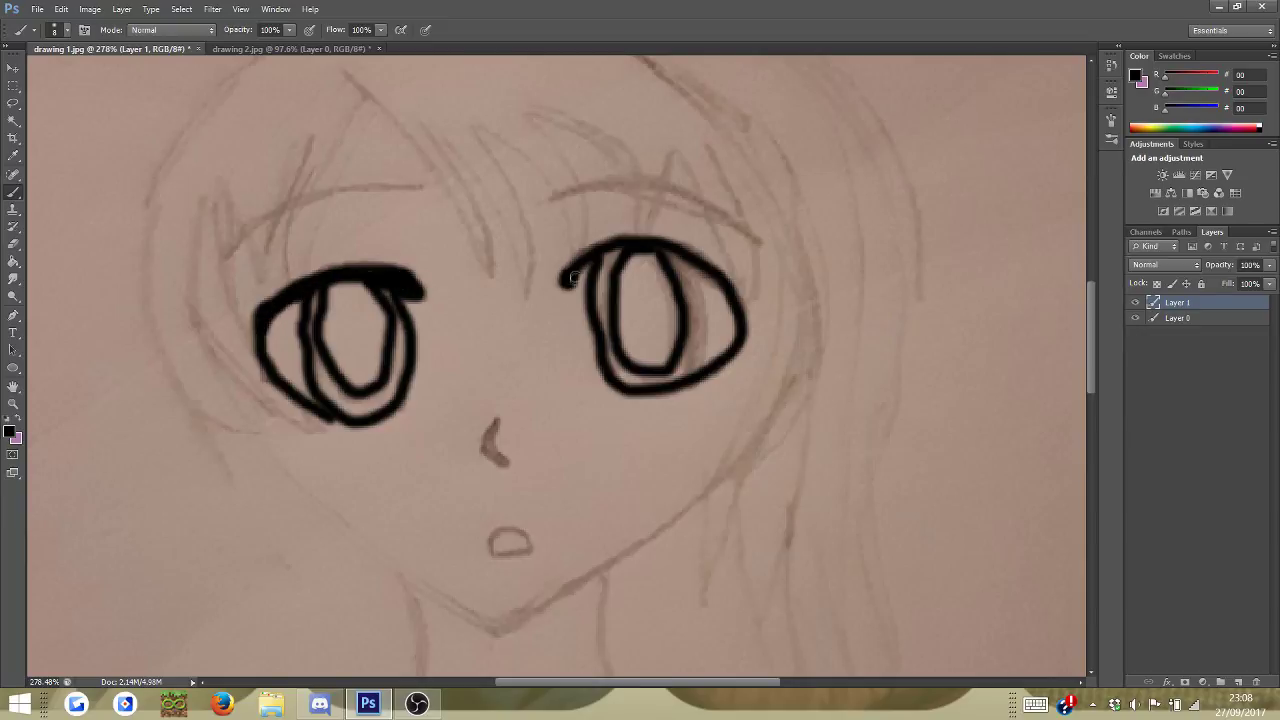
drag(686, 255, 594, 259)
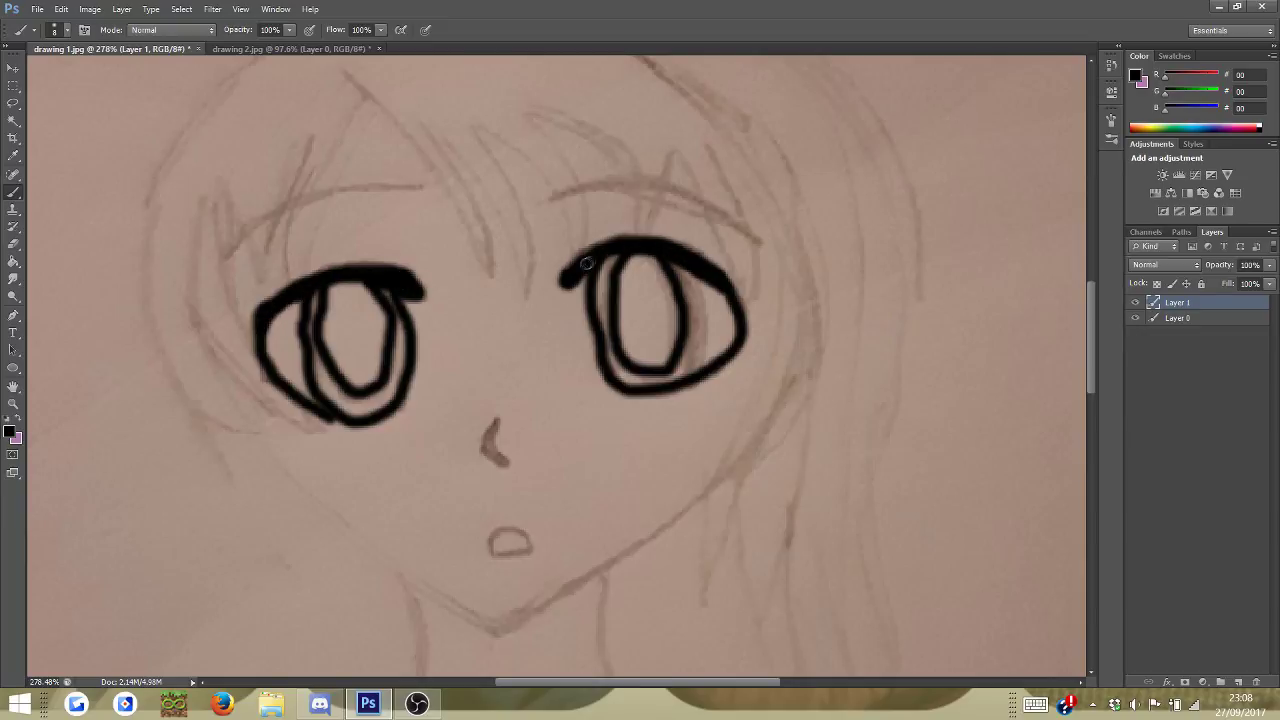
- Trace the nose, the small mouth and both eyebrows in black over the pencil sketch
mouse_move(492, 420)
mouse_down()
mouse_move(485, 451)
mouse_move(513, 468)
mouse_up()
mouse_move(493, 556)
mouse_down()
mouse_move(535, 550)
mouse_move(524, 532)
mouse_up()
mouse_move(421, 188)
mouse_down()
mouse_move(362, 187)
mouse_move(268, 213)
mouse_move(222, 252)
mouse_up()
mouse_move(545, 202)
mouse_down()
mouse_move(614, 185)
mouse_move(764, 248)
mouse_up()
- Outline the jagged front fringe in white on a new layer placed beneath the black face line art
click(1260, 127)
click(1238, 682)
mouse_move(345, 75)
mouse_down()
mouse_move(405, 134)
mouse_move(488, 268)
mouse_move(469, 190)
mouse_move(428, 129)
mouse_move(472, 181)
mouse_move(524, 291)
mouse_move(508, 176)
mouse_move(484, 131)
mouse_move(540, 177)
mouse_move(575, 250)
mouse_move(585, 226)
mouse_move(534, 114)
mouse_move(620, 151)
mouse_move(638, 219)
mouse_move(672, 159)
mouse_move(758, 298)
mouse_up()
drag(1179, 316, 1178, 320)
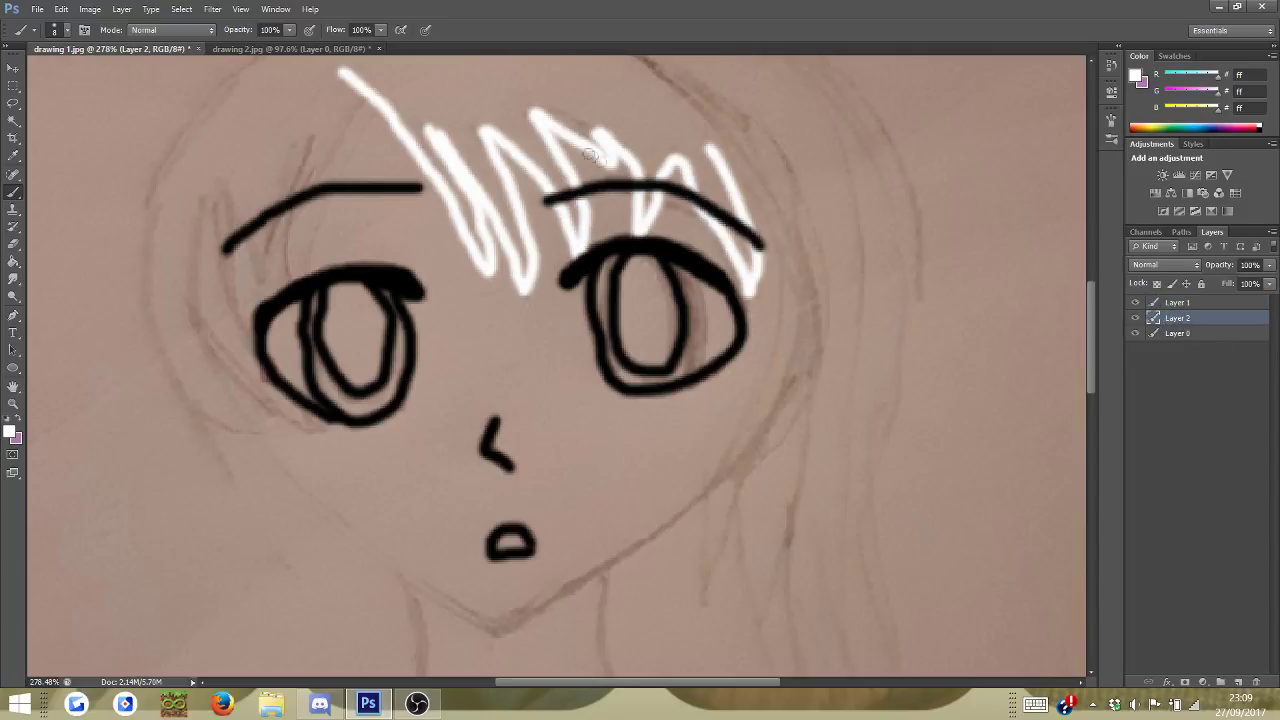
- Outline the left side fringe, the left hair lock and the head's upper left edge in white
mouse_move(368, 95)
mouse_down()
mouse_move(290, 208)
mouse_move(284, 288)
mouse_move(270, 170)
mouse_move(226, 203)
mouse_move(240, 295)
mouse_move(203, 205)
mouse_move(266, 398)
mouse_move(222, 331)
mouse_up()
mouse_move(307, 428)
mouse_down()
mouse_move(182, 385)
mouse_move(153, 286)
mouse_up()
scroll(291, 541, up, 3)
mouse_move(155, 428)
mouse_down()
mouse_move(160, 292)
mouse_move(340, 160)
mouse_up()
- Outline the right side of the hair and the ponytail down to its pointed ends in white
mouse_move(532, 157)
mouse_down()
mouse_move(635, 205)
mouse_move(737, 303)
mouse_move(798, 397)
mouse_move(800, 465)
mouse_up()
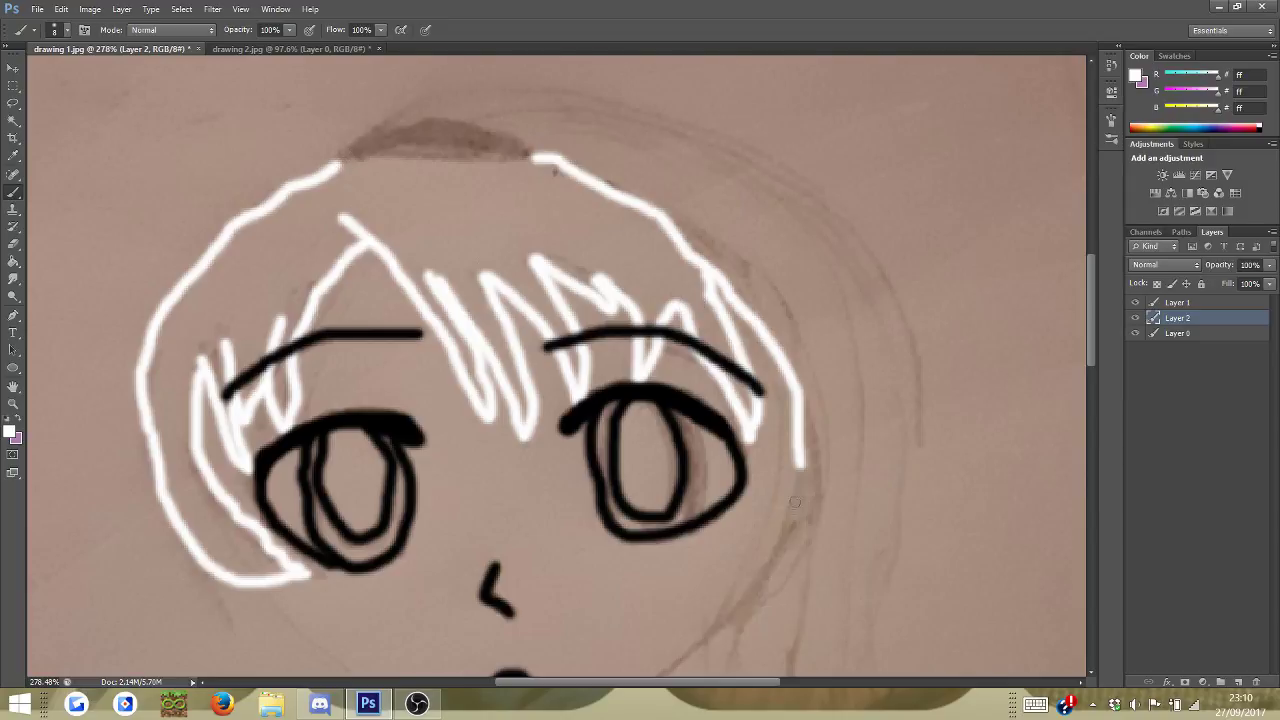
mouse_move(770, 348)
mouse_down()
mouse_move(778, 475)
mouse_move(723, 619)
mouse_move(740, 624)
mouse_move(800, 558)
mouse_move(818, 468)
mouse_move(800, 402)
mouse_up()
mouse_move(388, 112)
mouse_down()
mouse_move(478, 87)
mouse_move(620, 101)
mouse_move(767, 171)
mouse_move(747, 153)
mouse_move(846, 220)
mouse_move(906, 317)
mouse_move(921, 430)
mouse_move(893, 388)
mouse_up()
drag(1092, 293, 1092, 337)
mouse_move(895, 155)
mouse_down()
mouse_move(896, 301)
mouse_move(872, 366)
mouse_up()
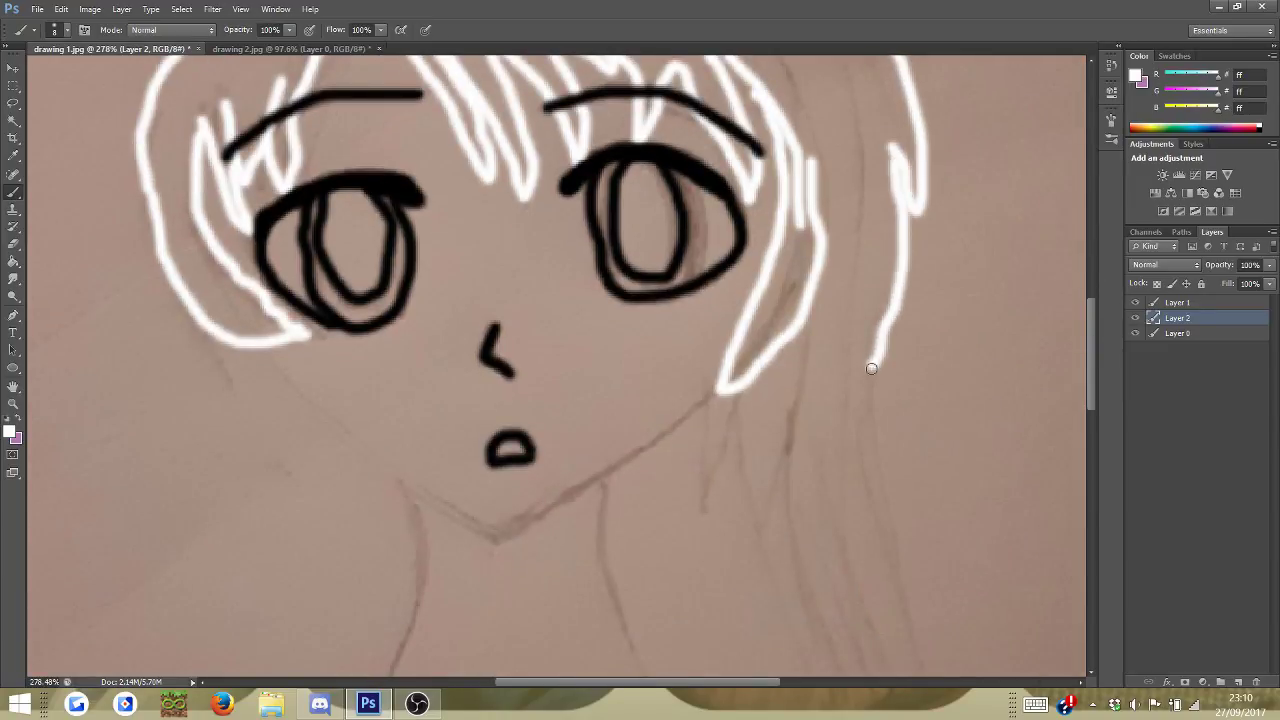
drag(1090, 353, 1090, 398)
mouse_move(712, 152)
mouse_down()
mouse_move(705, 260)
mouse_move(733, 184)
mouse_move(760, 293)
mouse_move(780, 221)
mouse_move(813, 455)
mouse_move(865, 558)
mouse_move(838, 427)
mouse_move(866, 452)
mouse_move(864, 428)
mouse_move(932, 597)
mouse_move(956, 580)
mouse_move(890, 455)
mouse_move(847, 323)
mouse_move(898, 458)
mouse_move(1020, 568)
mouse_move(922, 427)
mouse_move(866, 135)
mouse_up()
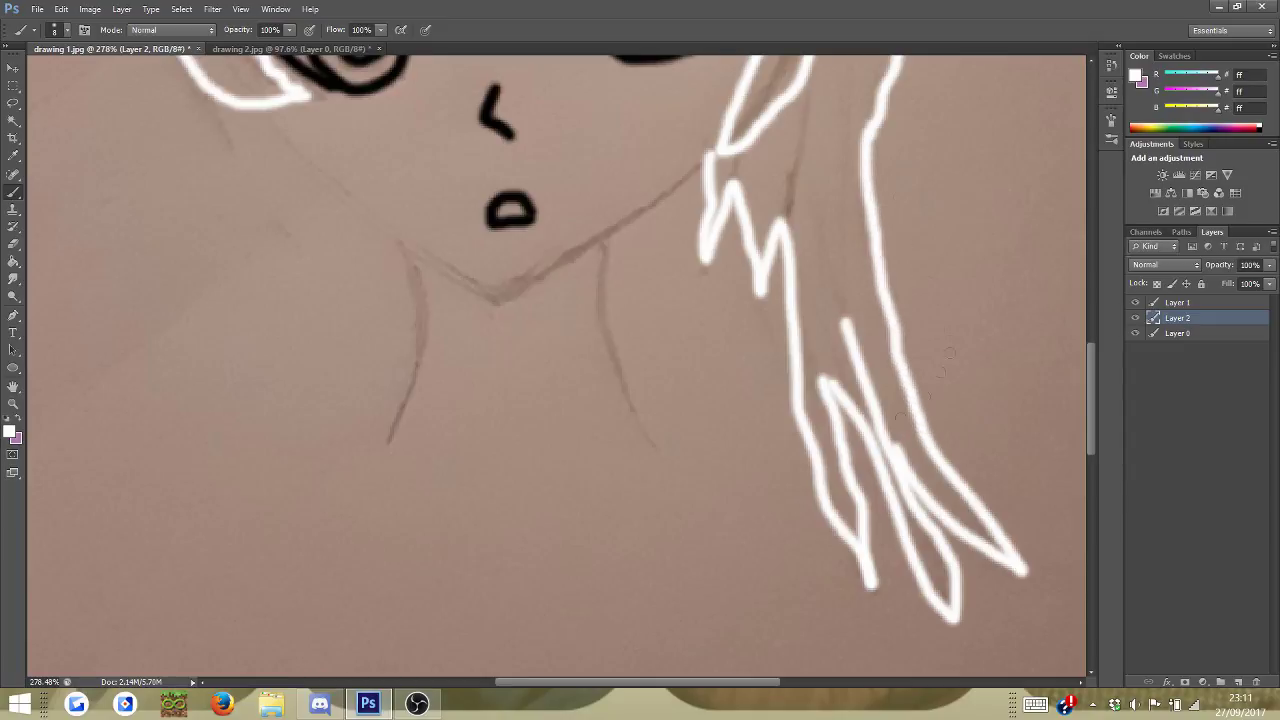
- Paint the hairband on top of the head solid black
scroll(1068, 417, up, 5)
scroll(1030, 348, up, 5)
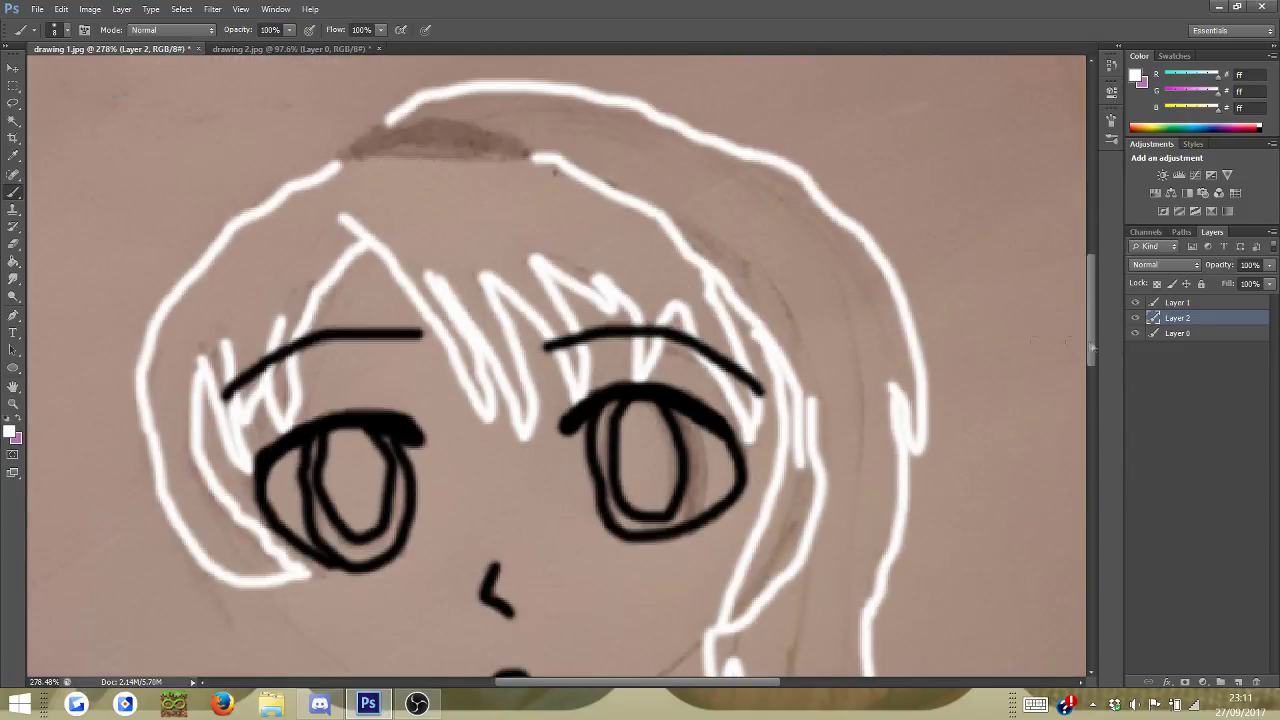
mouse_move(386, 120)
mouse_down()
mouse_move(333, 157)
mouse_move(509, 165)
mouse_move(525, 146)
mouse_move(406, 126)
mouse_move(348, 151)
mouse_move(517, 157)
mouse_move(484, 142)
mouse_move(448, 157)
mouse_move(351, 155)
mouse_move(466, 131)
mouse_move(522, 158)
mouse_move(360, 145)
mouse_up()
- Fill the inner ovals of both eyes with dark blue on a new layer, using a larger brush
drag(1183, 567, 1240, 684)
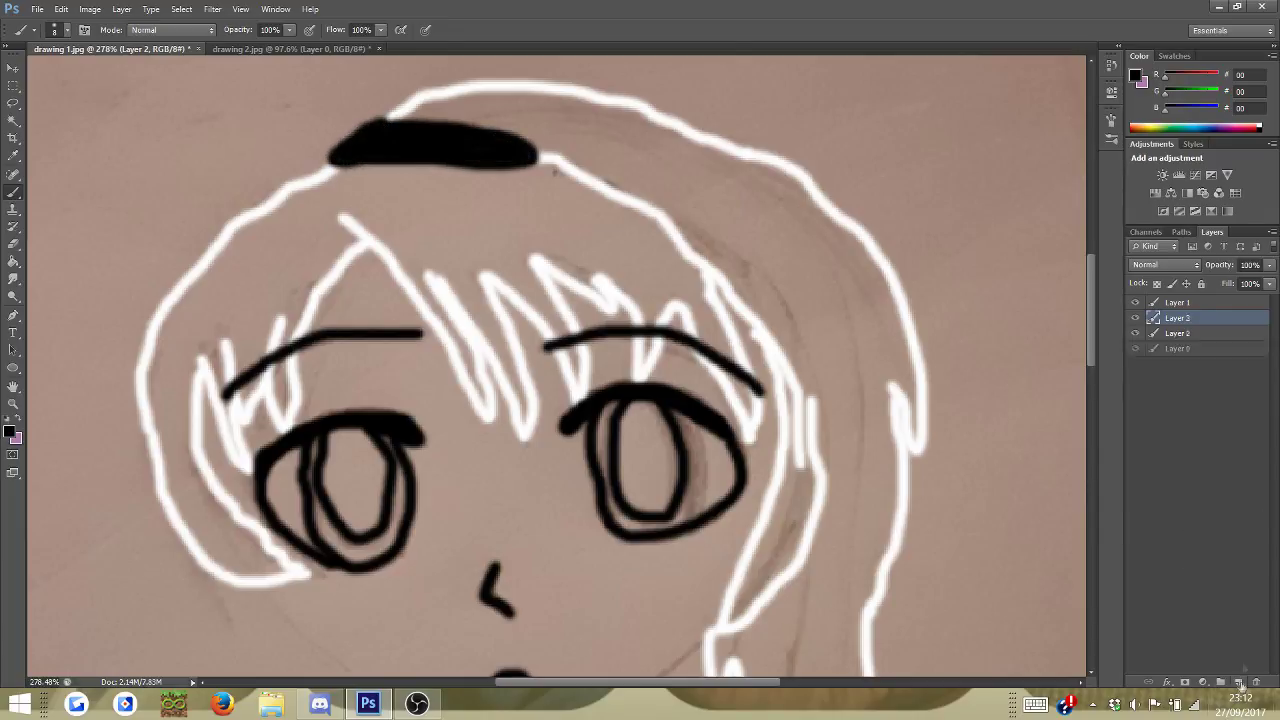
click(1199, 125)
click(1211, 126)
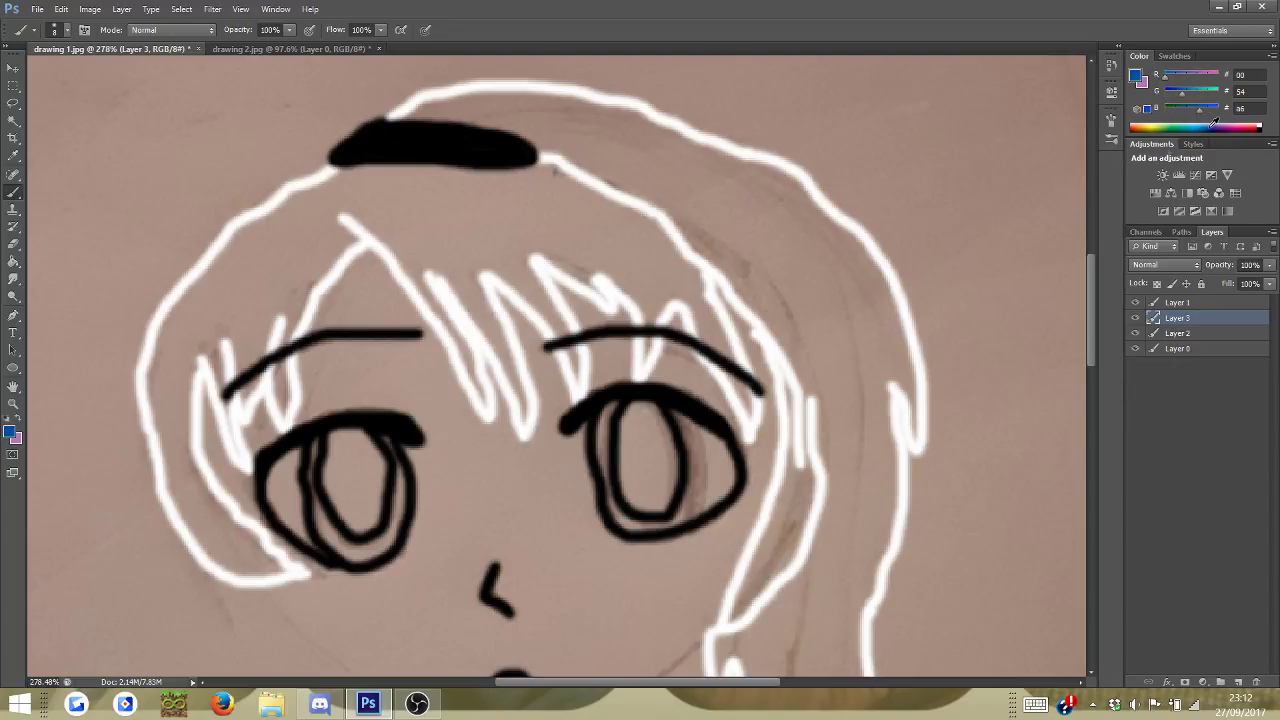
mouse_move(646, 425)
mouse_down()
mouse_move(672, 476)
mouse_move(654, 507)
mouse_move(625, 489)
mouse_move(644, 417)
mouse_move(656, 422)
mouse_move(640, 414)
mouse_move(645, 490)
mouse_move(638, 452)
mouse_up()
right_click(646, 474)
click(668, 509)
mouse_move(372, 436)
mouse_down()
mouse_move(336, 440)
mouse_move(340, 515)
mouse_move(356, 486)
mouse_move(372, 522)
mouse_up()
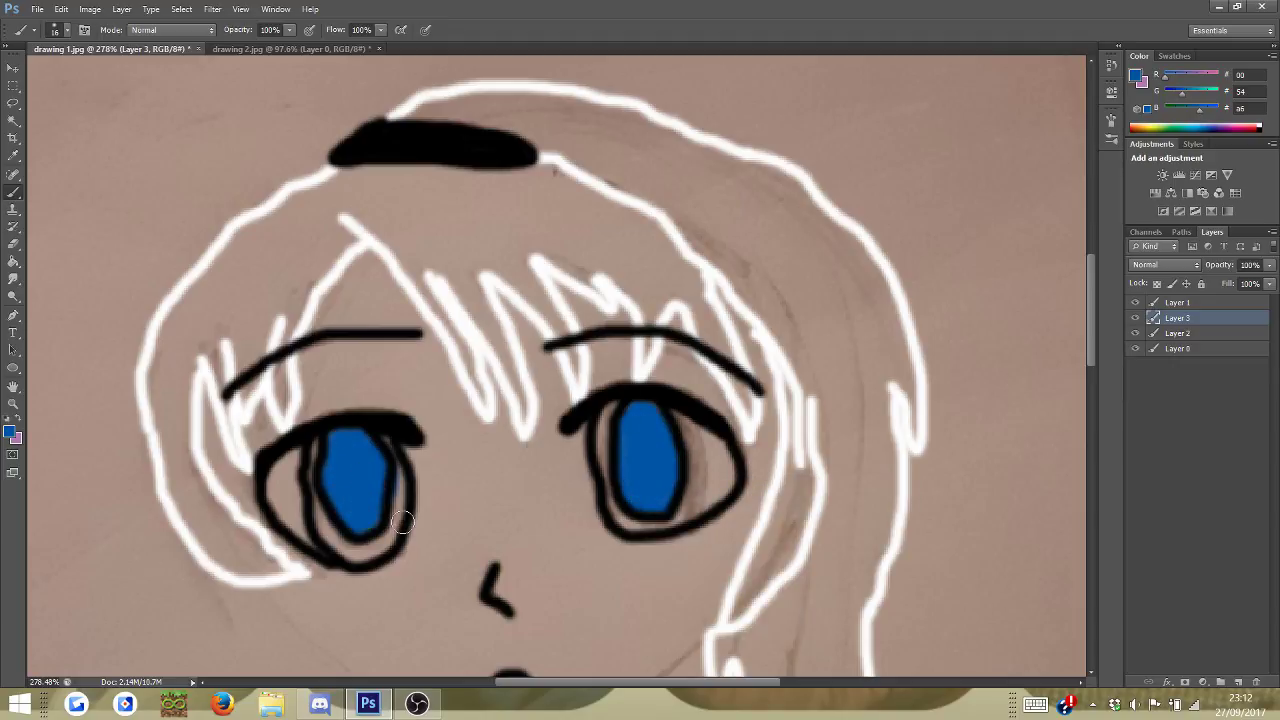
- Paint a lighter blue highlight in the centre of both blue eye ovals
click(1196, 130)
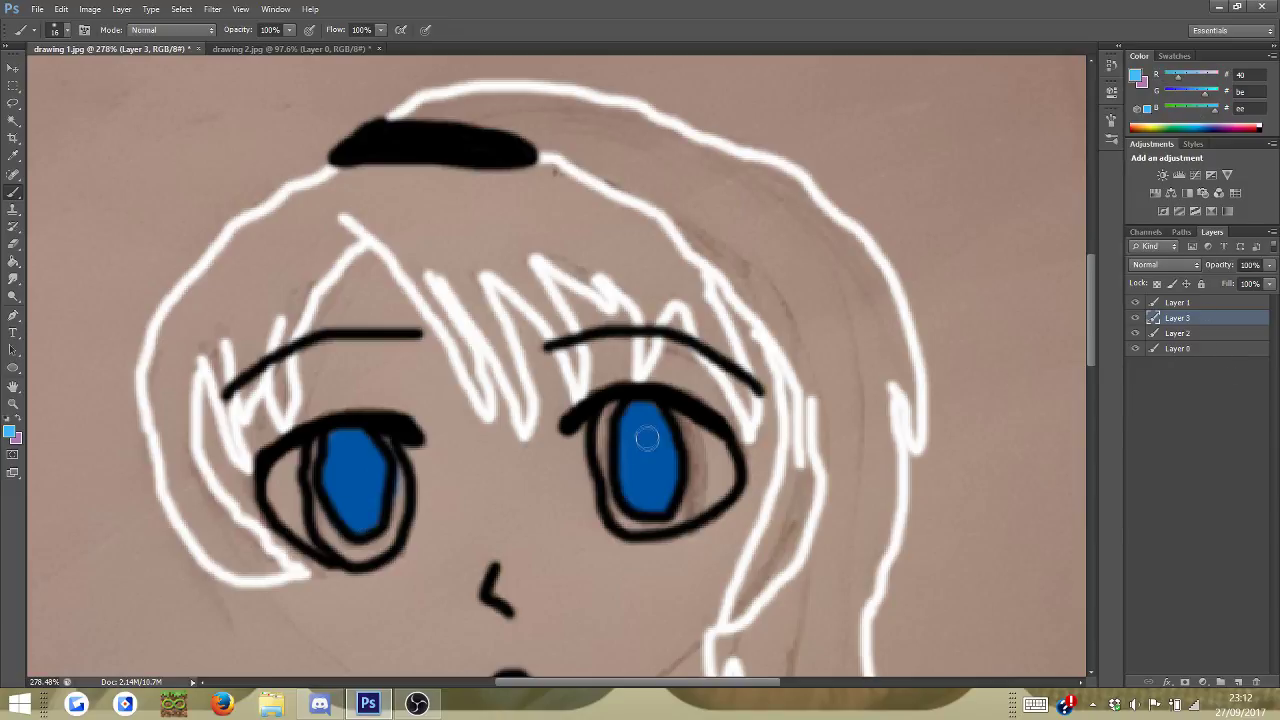
mouse_move(643, 432)
mouse_down()
mouse_move(651, 487)
mouse_move(656, 445)
mouse_up()
drag(358, 455, 350, 485)
- Paint the whites of both eyes on a new layer placed beneath the blue eye layer
click(1238, 682)
drag(1181, 318, 1184, 340)
click(1261, 125)
mouse_move(677, 418)
mouse_down()
mouse_move(718, 488)
mouse_move(695, 512)
mouse_move(610, 495)
mouse_move(665, 428)
mouse_up()
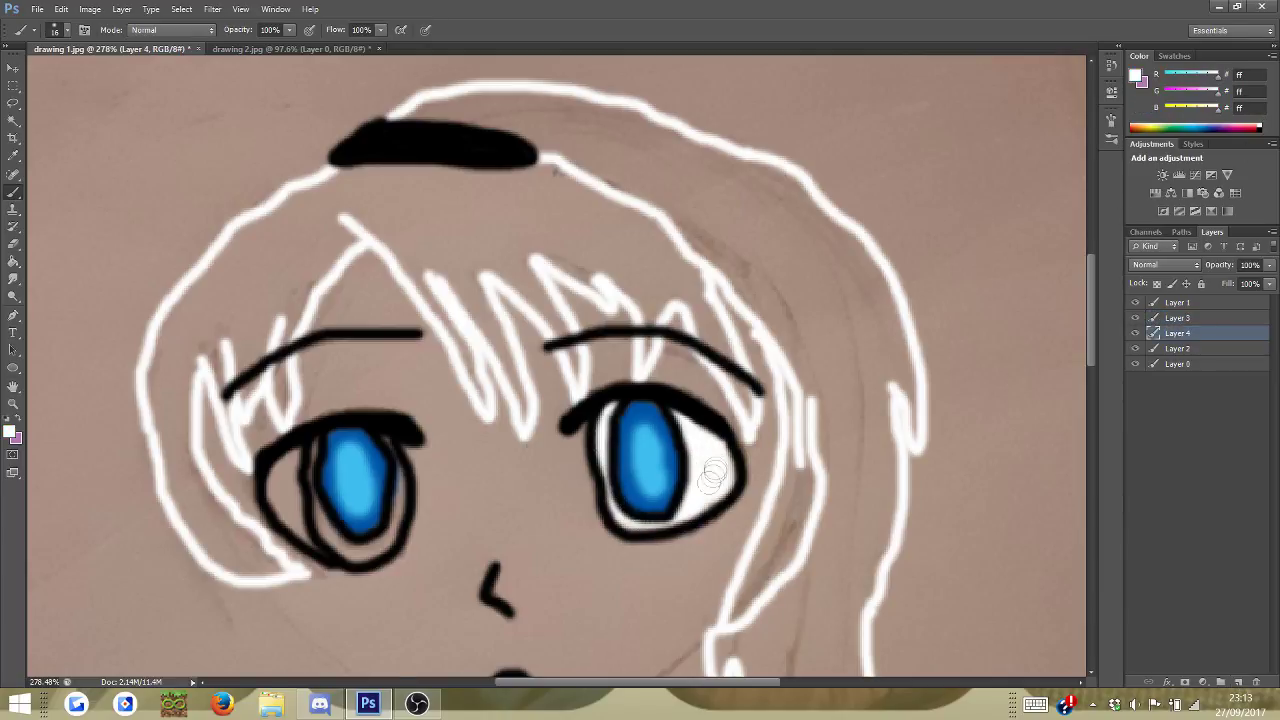
mouse_move(390, 476)
mouse_down()
mouse_move(387, 437)
mouse_move(375, 548)
mouse_move(354, 556)
mouse_move(308, 491)
mouse_move(307, 458)
mouse_move(296, 463)
mouse_move(284, 526)
mouse_move(320, 546)
mouse_up()
- Erase the extra curved black line inside the left eye's white on Layer 1
click(1180, 349)
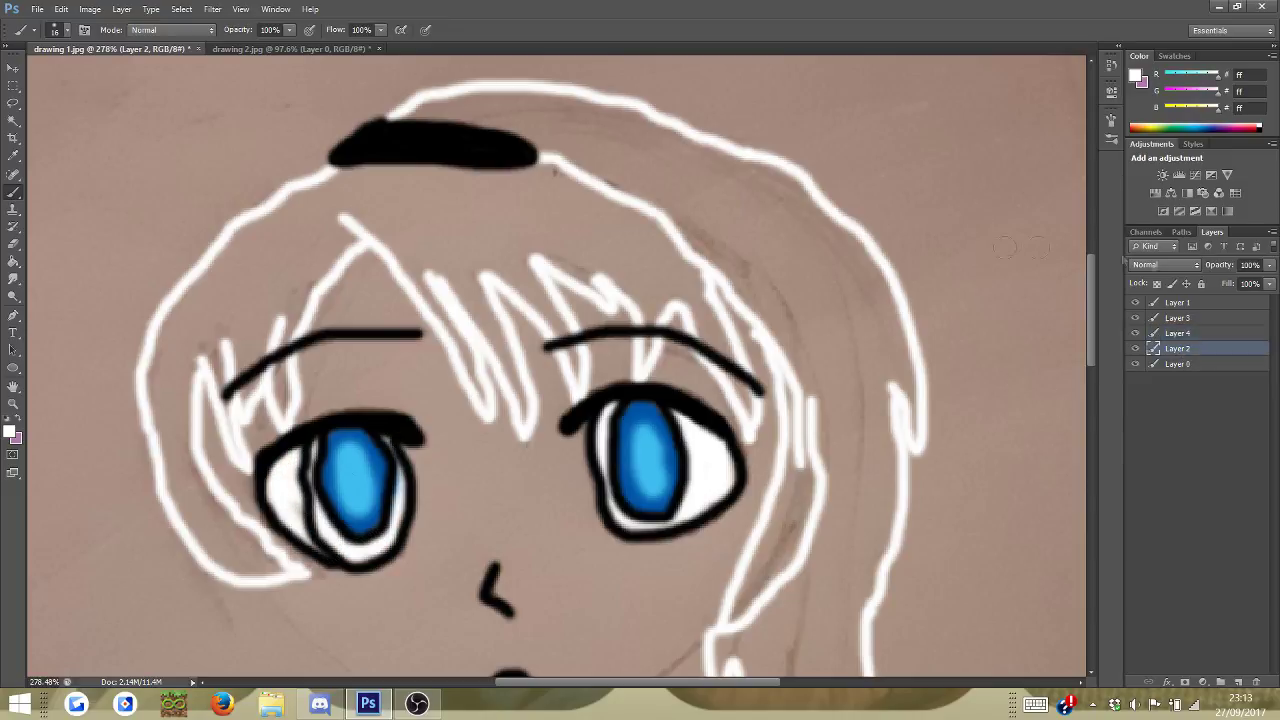
key(e)
click(1178, 302)
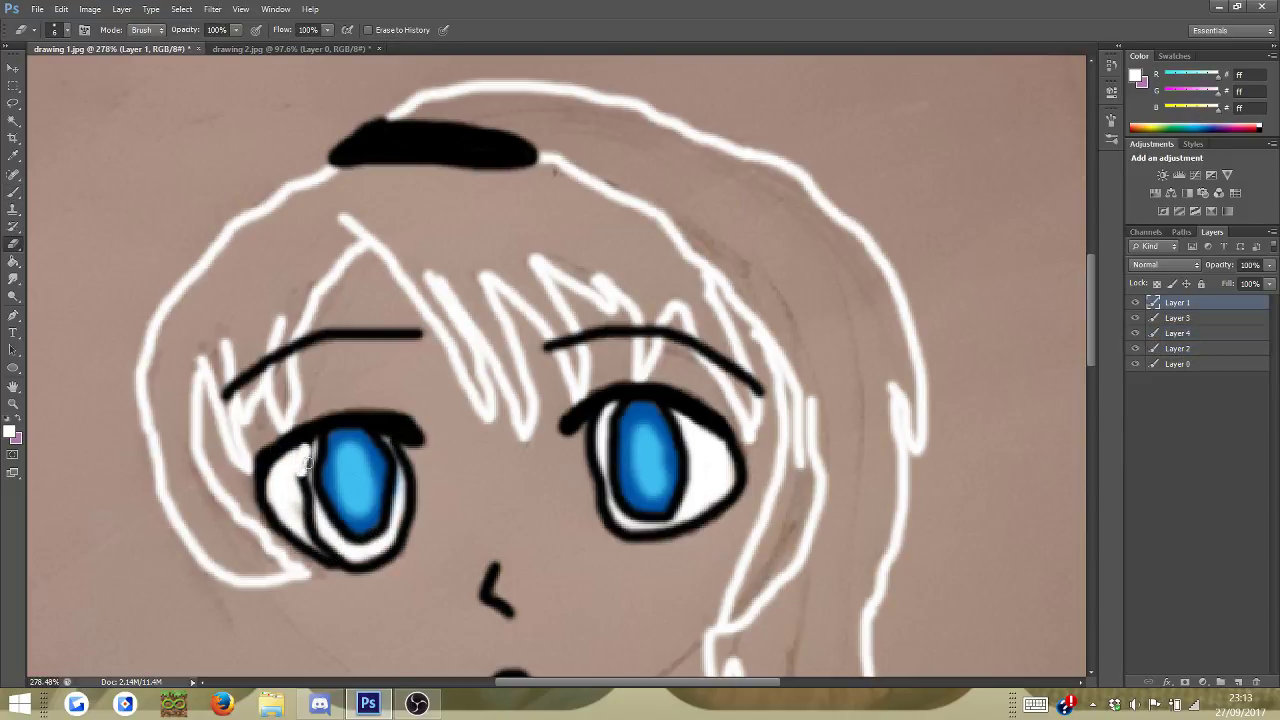
drag(302, 498, 310, 452)
drag(295, 505, 332, 550)
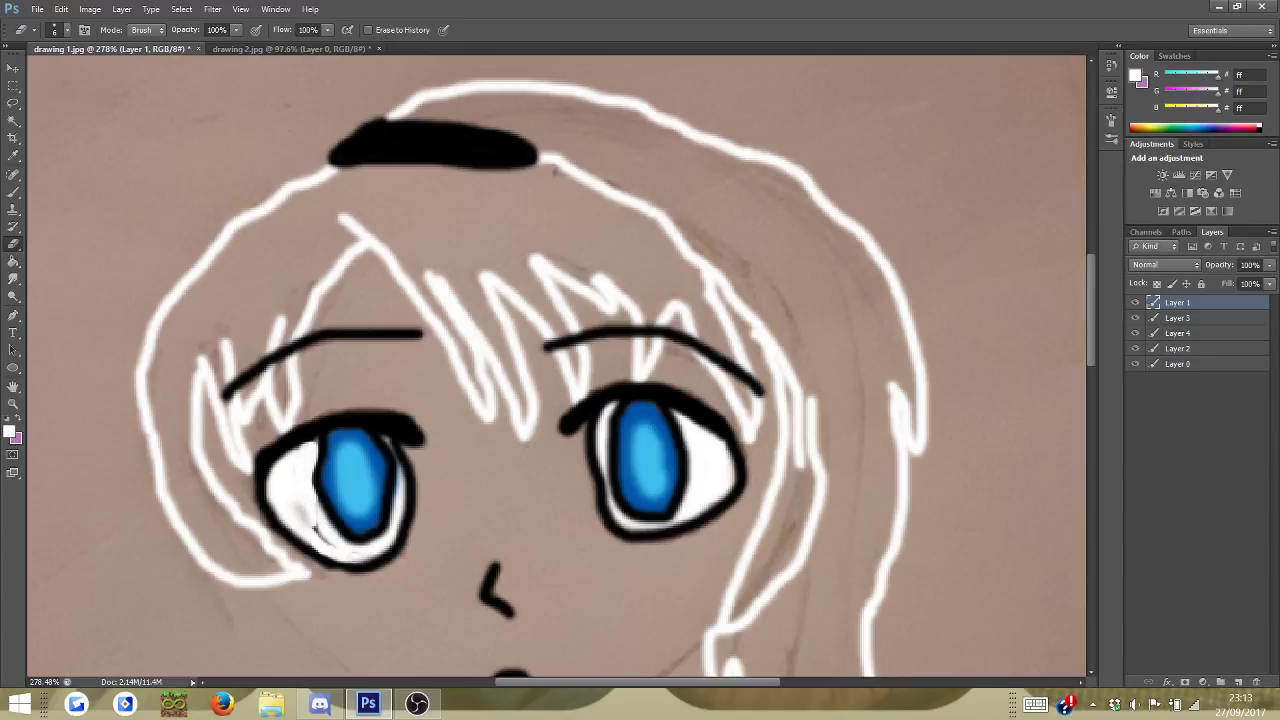
- Touch up the remaining gaps in the left eye's white with white brush strokes on Layer 4
click(1187, 335)
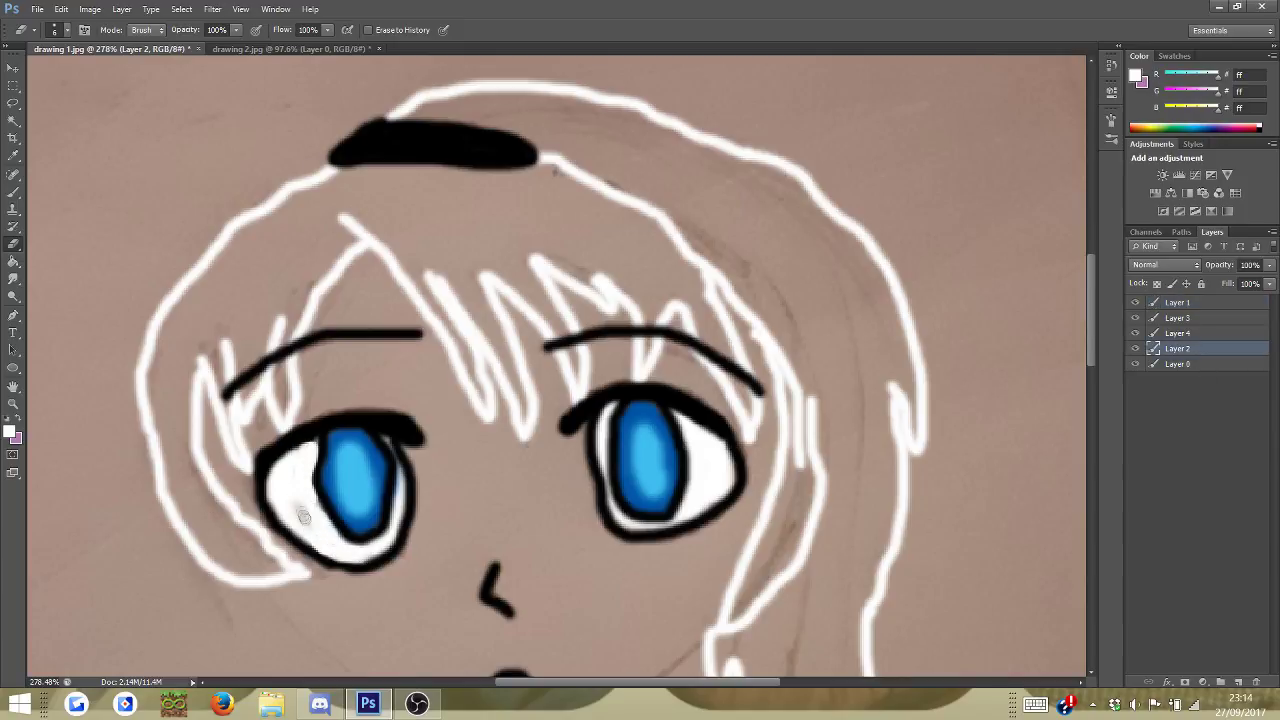
key(b)
mouse_move(292, 495)
mouse_down()
mouse_move(300, 523)
mouse_move(312, 500)
mouse_up()
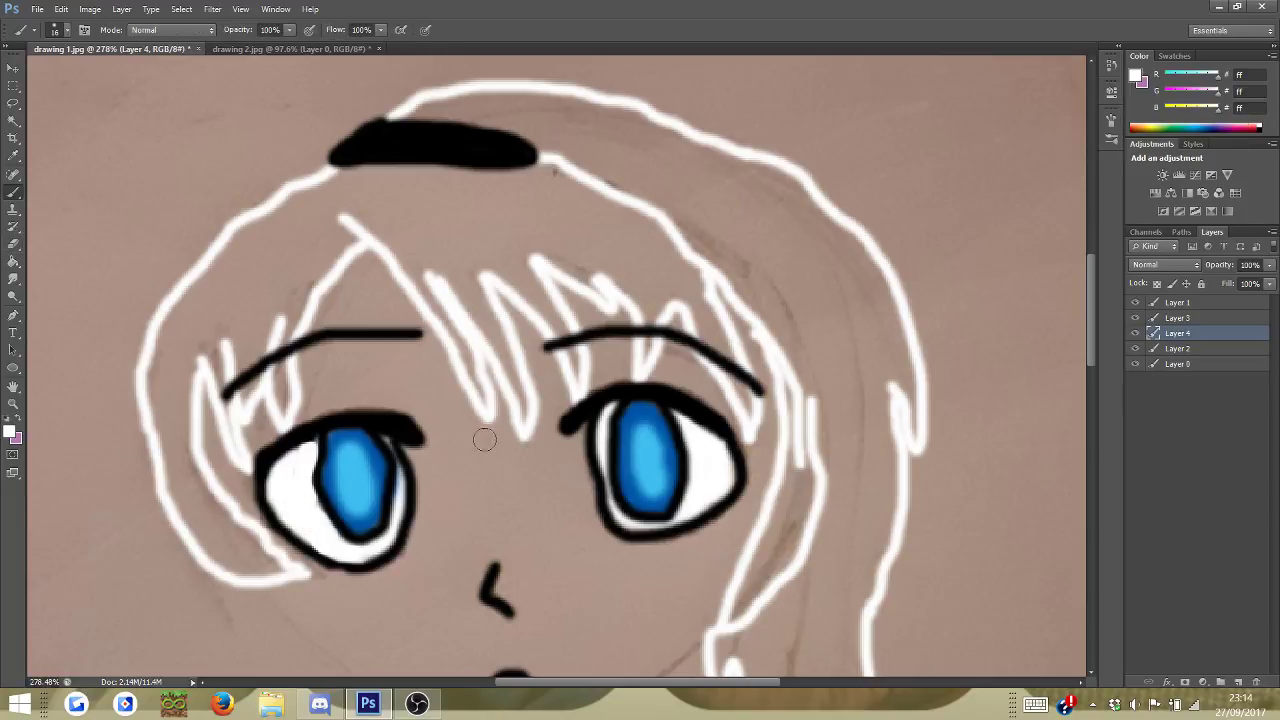
click(1187, 318)
click(1149, 127)
click(13, 262)
click(926, 399)
click(61, 9)
click(72, 26)
click(1198, 336)
click(931, 383)
click(61, 9)
click(100, 25)
click(1177, 348)
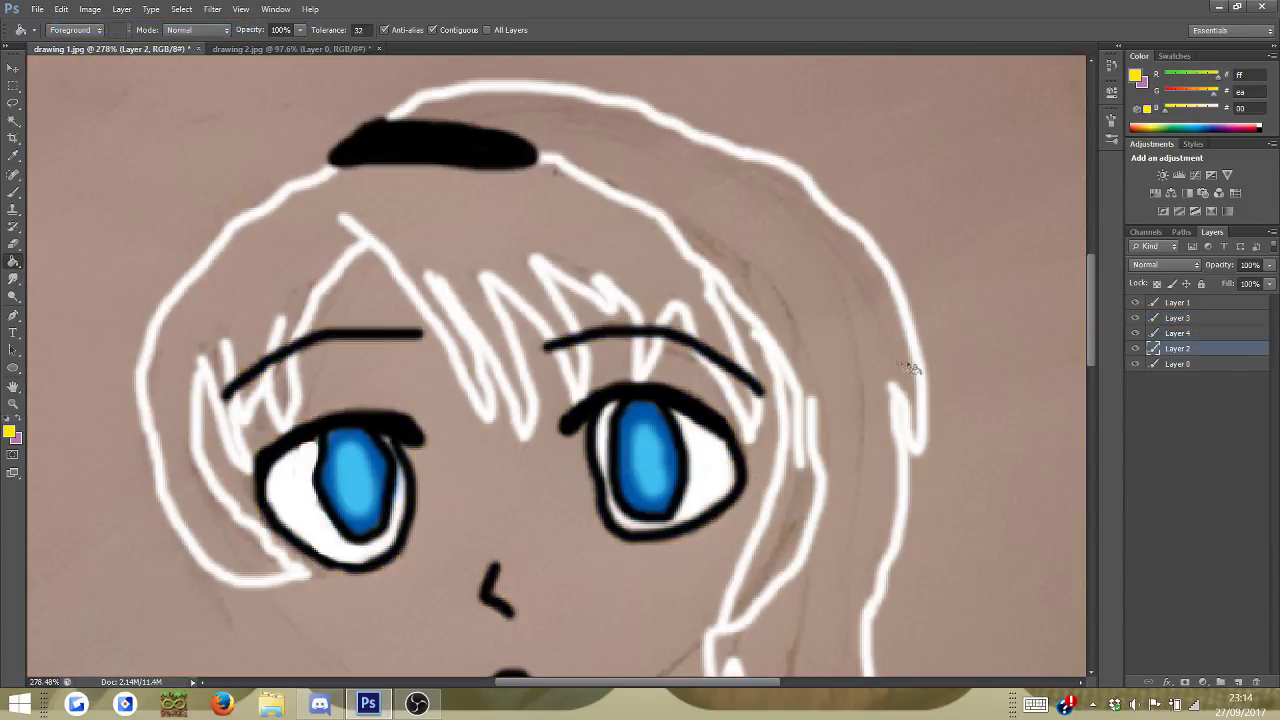
click(918, 367)
click(61, 9)
click(100, 25)
- Fill the areas inside the hair outline with white on Layer 2 using the Paint Bucket
scroll(493, 273, down, 1)
scroll(497, 277, up, 1)
click(1260, 130)
click(665, 299)
click(750, 395)
click(61, 9)
click(100, 25)
click(932, 445)
mouse_move(1090, 343)
mouse_down()
mouse_move(1090, 448)
mouse_move(1091, 328)
mouse_up()
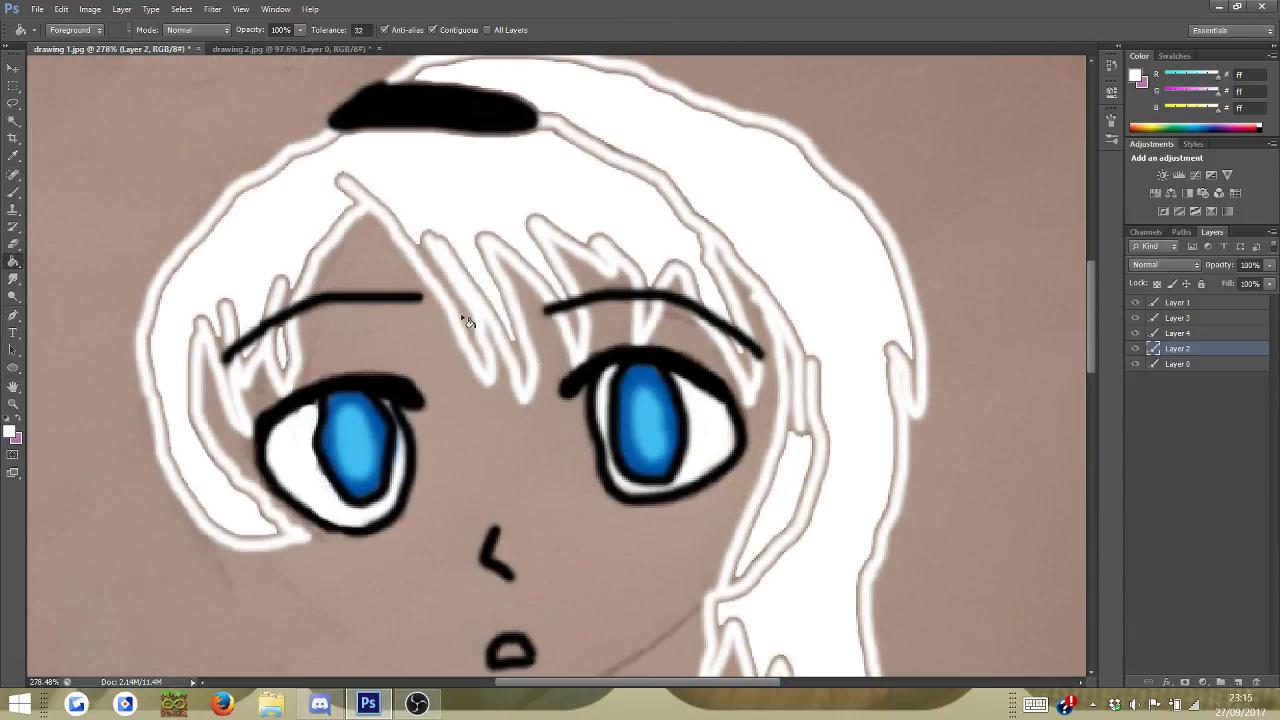
click(450, 285)
key(ctrl+z)
scroll(470, 280, up, 5)
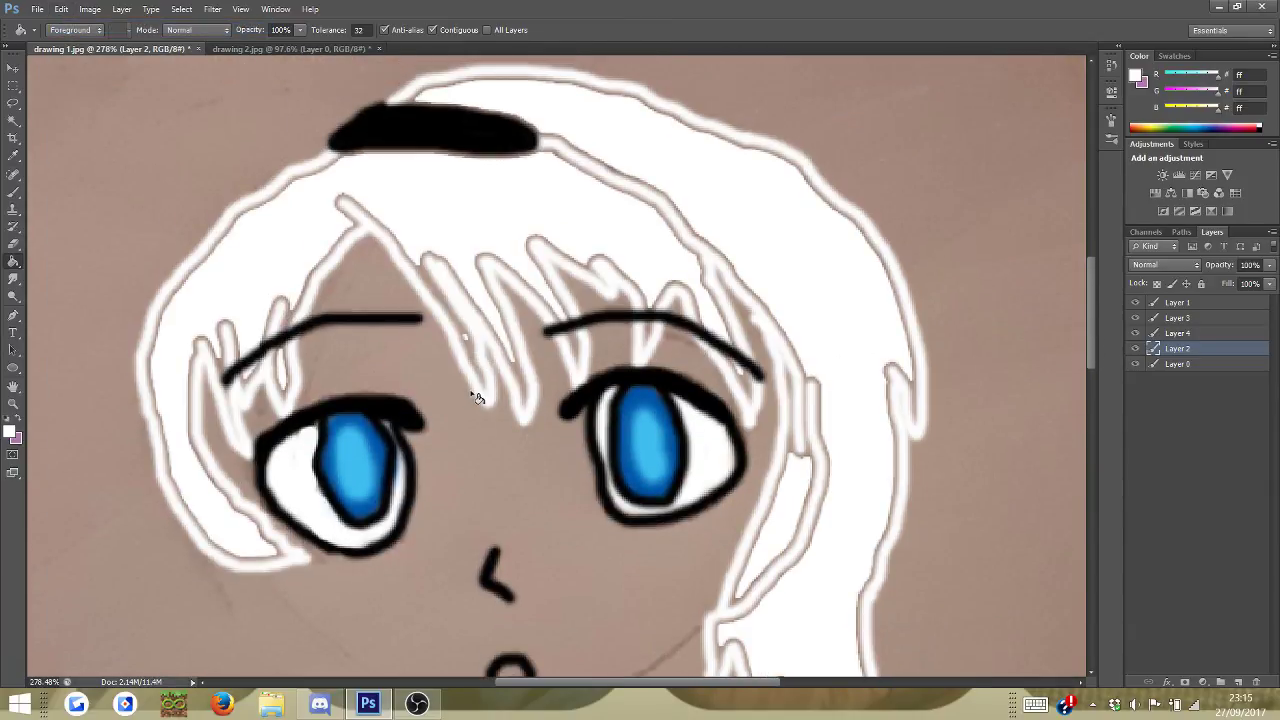
click(472, 267)
click(61, 9)
click(85, 24)
- Try a yellow fill on the hair and delete Layer 2 with the white hair and hairband
scroll(625, 410, down, 6)
mouse_move(1092, 346)
mouse_down()
mouse_move(1092, 370)
mouse_move(1090, 348)
mouse_up()
click(1157, 124)
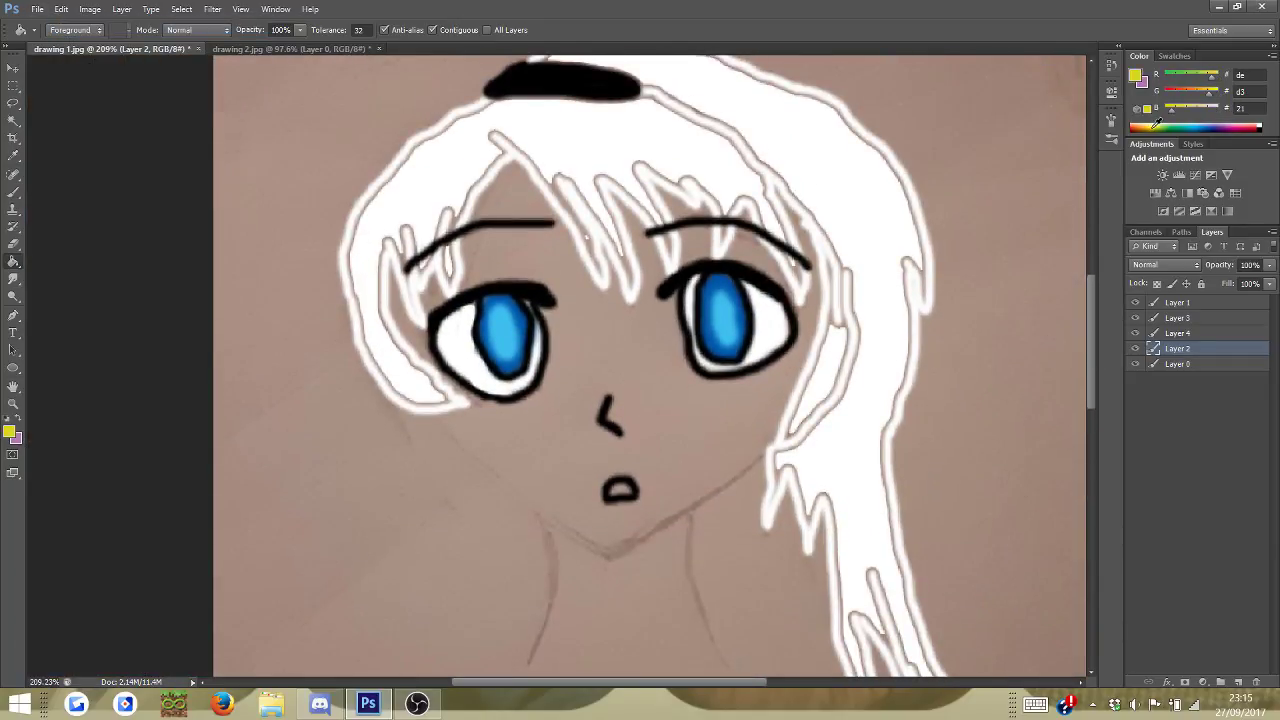
click(842, 180)
click(61, 9)
click(90, 20)
key(Delete)
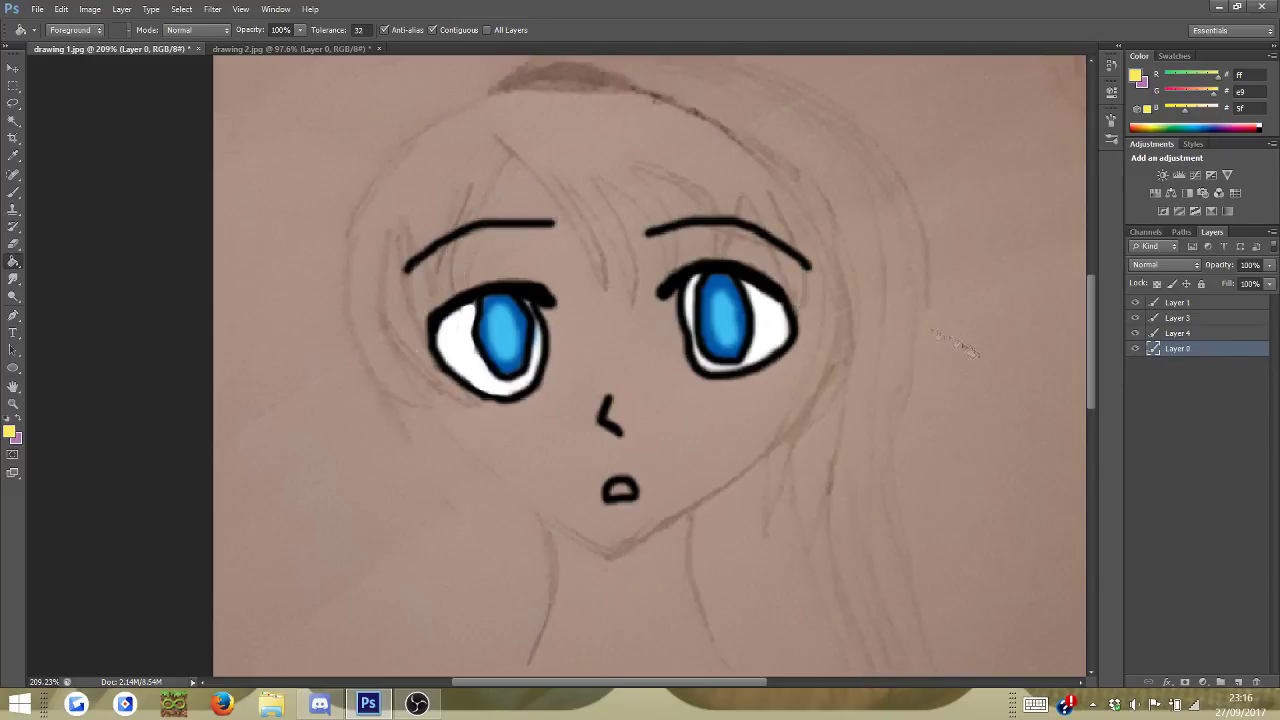
- Trace the front fringe and the lock beside the right cheek in light yellow (FFF460) on a new layer above the sketch
click(1238, 681)
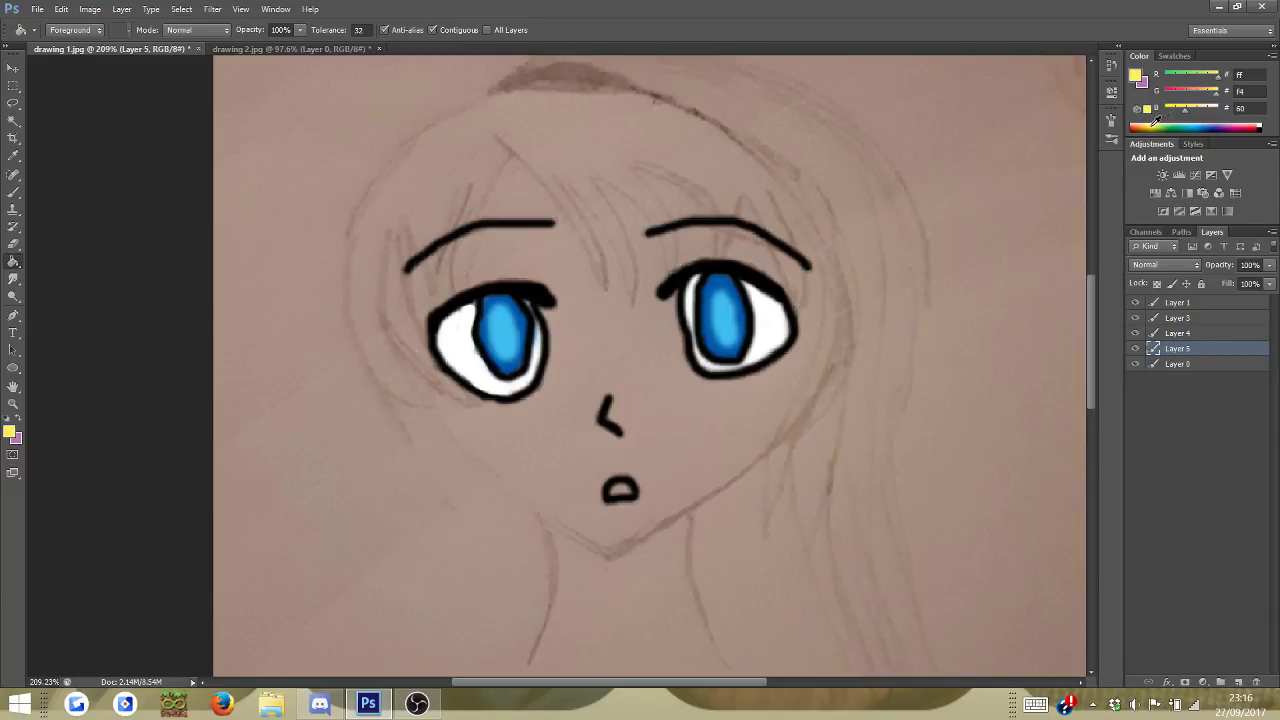
click(14, 191)
right_click(537, 225)
drag(554, 260, 556, 260)
mouse_move(497, 137)
mouse_down()
mouse_move(605, 282)
mouse_move(573, 192)
mouse_move(629, 298)
mouse_move(602, 180)
mouse_move(670, 272)
mouse_move(660, 174)
mouse_move(712, 232)
mouse_move(714, 258)
mouse_move(744, 203)
mouse_move(764, 261)
mouse_move(802, 305)
mouse_move(785, 207)
mouse_move(822, 310)
mouse_move(765, 520)
mouse_move(822, 373)
mouse_up()
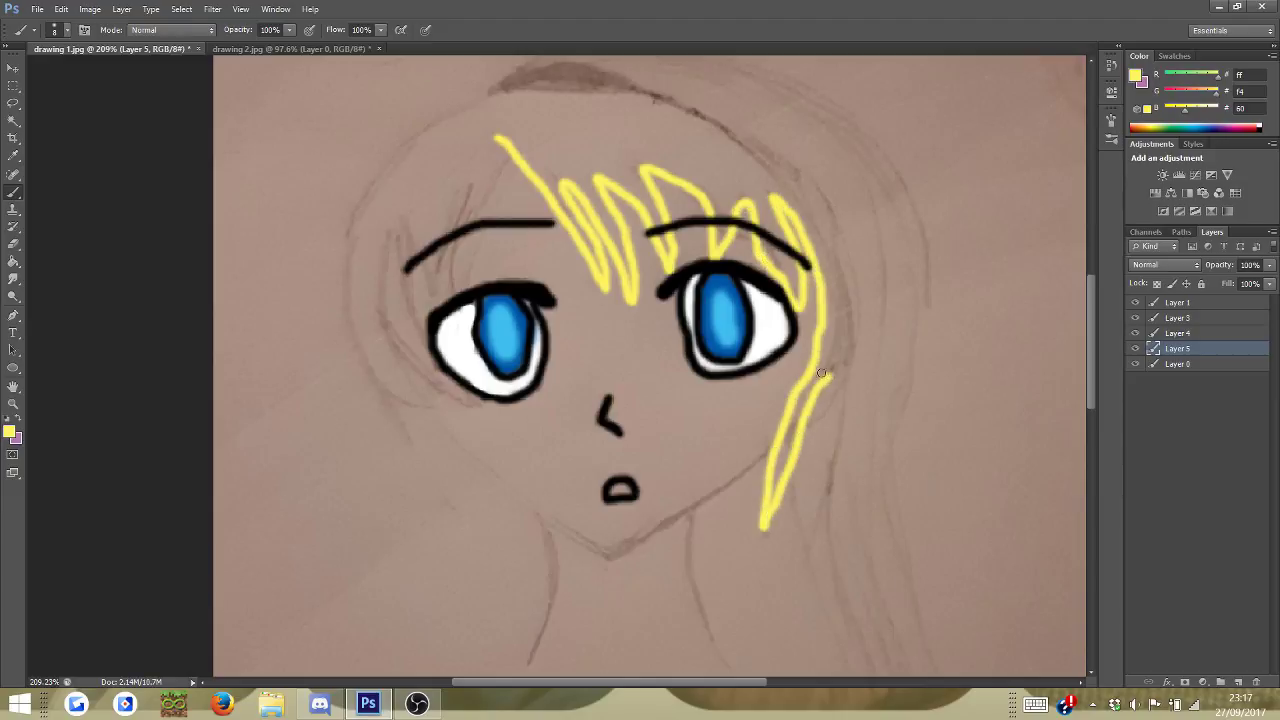
- Trace the strands beside the right eye and the ponytail's lower edge with pointed tips in yellow
mouse_move(789, 477)
mouse_down()
mouse_move(806, 555)
mouse_move(841, 413)
mouse_up()
mouse_move(650, 95)
mouse_down()
mouse_move(797, 195)
mouse_move(852, 357)
mouse_move(862, 328)
mouse_move(838, 213)
mouse_move(875, 262)
mouse_move(876, 468)
mouse_up()
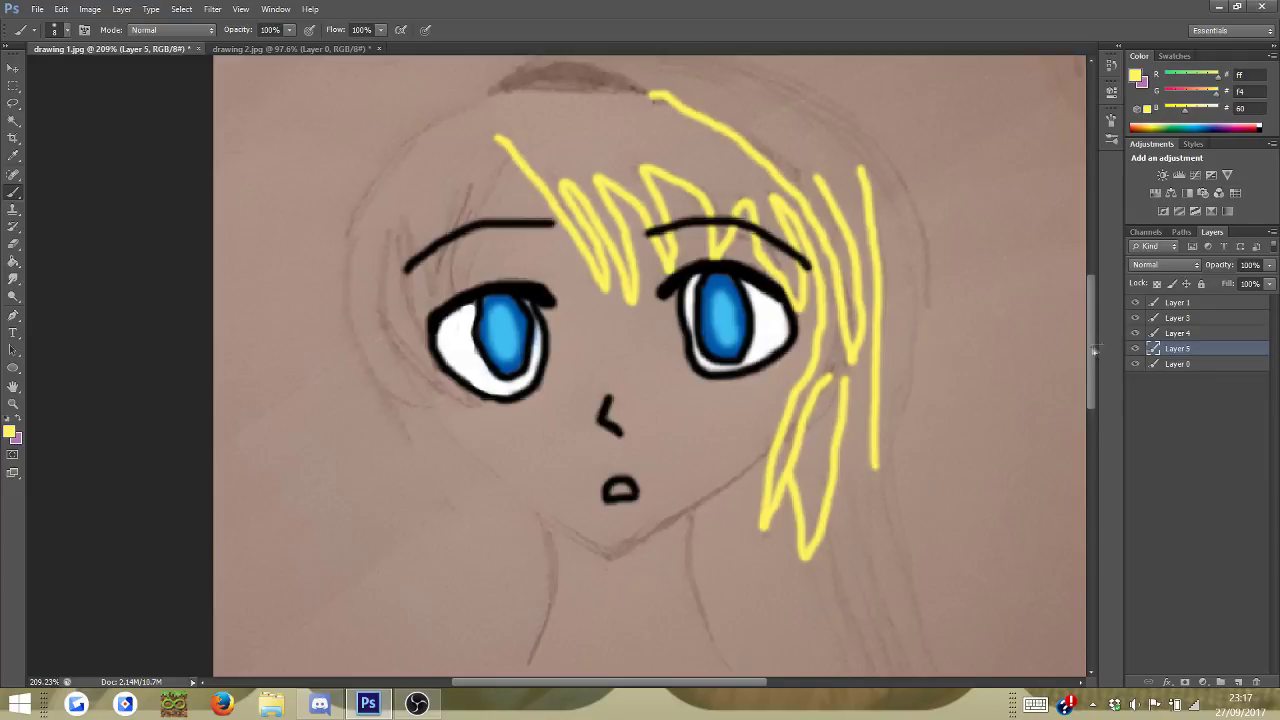
scroll(1105, 347, down, 3)
mouse_move(826, 346)
mouse_down()
mouse_move(888, 588)
mouse_move(945, 598)
mouse_move(915, 442)
mouse_move(996, 578)
mouse_move(925, 400)
mouse_move(893, 252)
mouse_move(888, 214)
mouse_move(916, 114)
mouse_up()
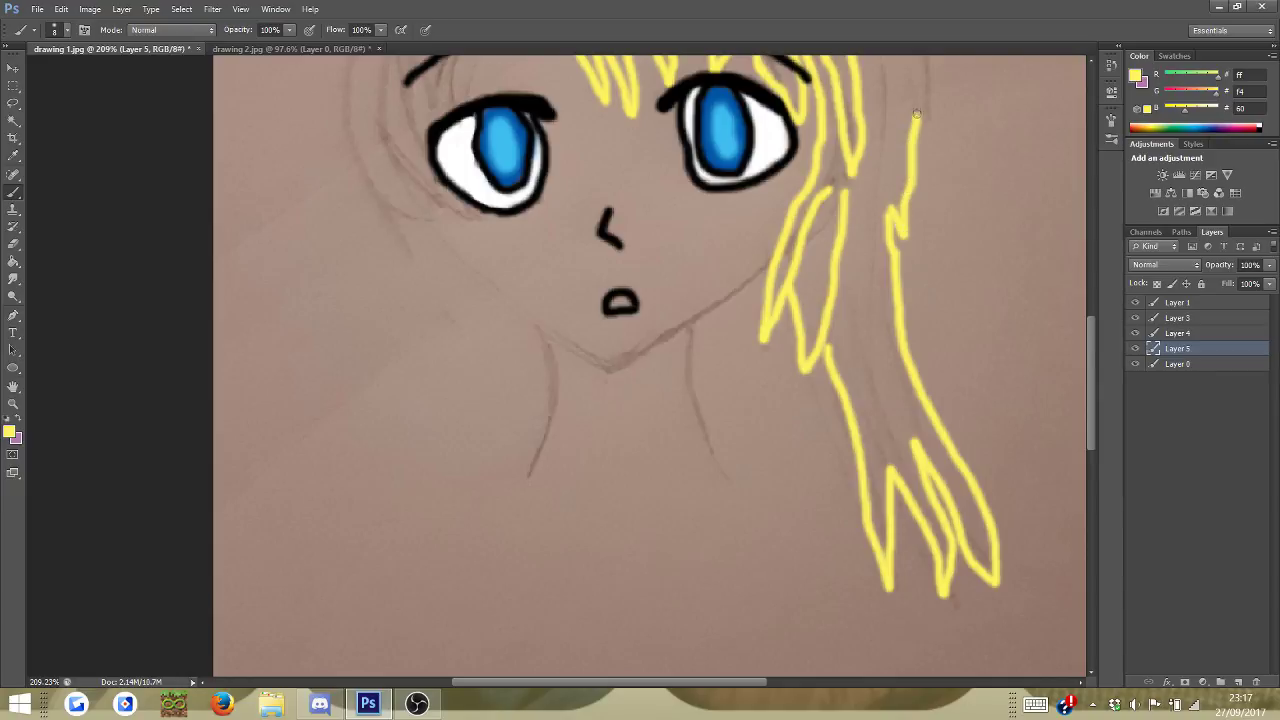
- Trace the ponytail's outer arc up to the hairband, and the hair and fringe on the face's left side, in yellow
scroll(928, 372, up, 5)
mouse_move(915, 340)
mouse_down()
mouse_move(931, 372)
mouse_move(922, 292)
mouse_move(885, 215)
mouse_move(738, 128)
mouse_up()
mouse_move(520, 134)
mouse_down()
mouse_move(645, 104)
mouse_move(752, 138)
mouse_up()
mouse_move(873, 289)
mouse_down()
mouse_move(882, 440)
mouse_move(903, 266)
mouse_up()
mouse_move(472, 169)
mouse_down()
mouse_move(341, 292)
mouse_move(376, 450)
mouse_move(432, 478)
mouse_move(379, 392)
mouse_up()
mouse_move(386, 308)
mouse_down()
mouse_move(383, 381)
mouse_move(448, 456)
mouse_move(410, 310)
mouse_move(438, 336)
mouse_move(488, 248)
mouse_move(462, 360)
mouse_move(527, 239)
mouse_up()
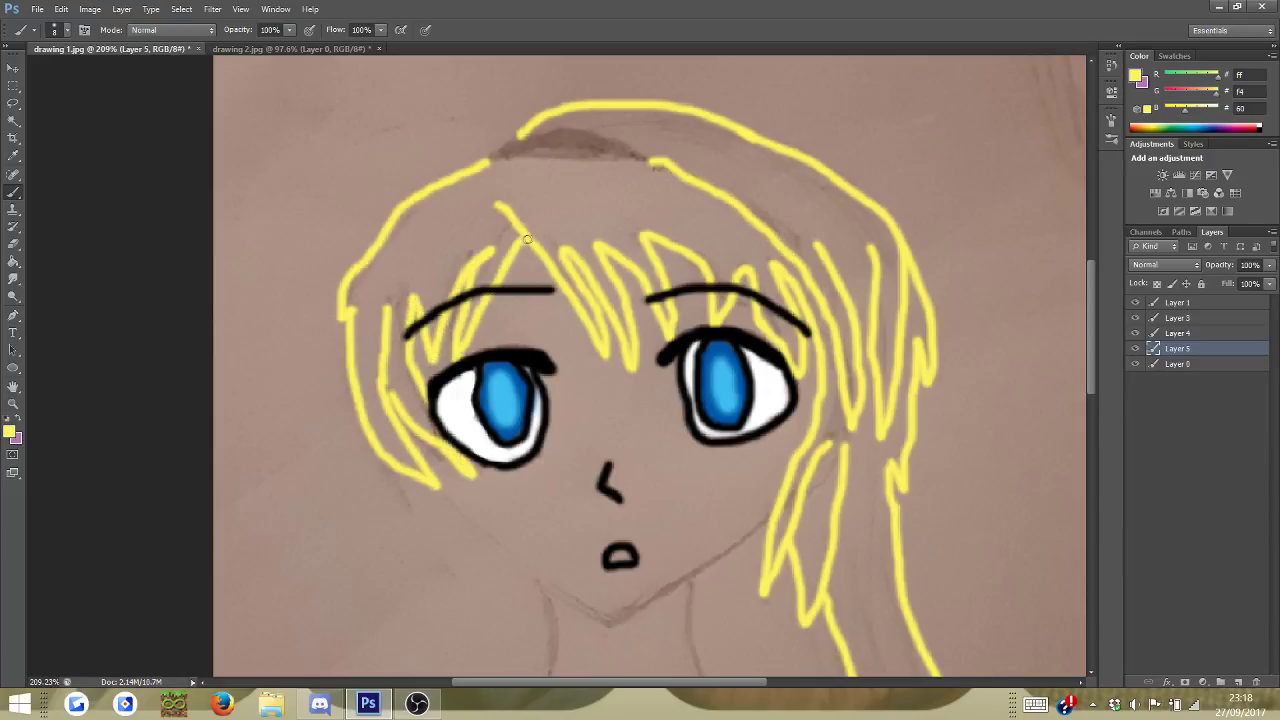
- Outline the hairband on top of the head in black and start shading its inside
click(1259, 128)
mouse_move(489, 160)
mouse_down()
mouse_move(646, 162)
mouse_move(560, 128)
mouse_move(490, 152)
mouse_move(618, 156)
mouse_up()
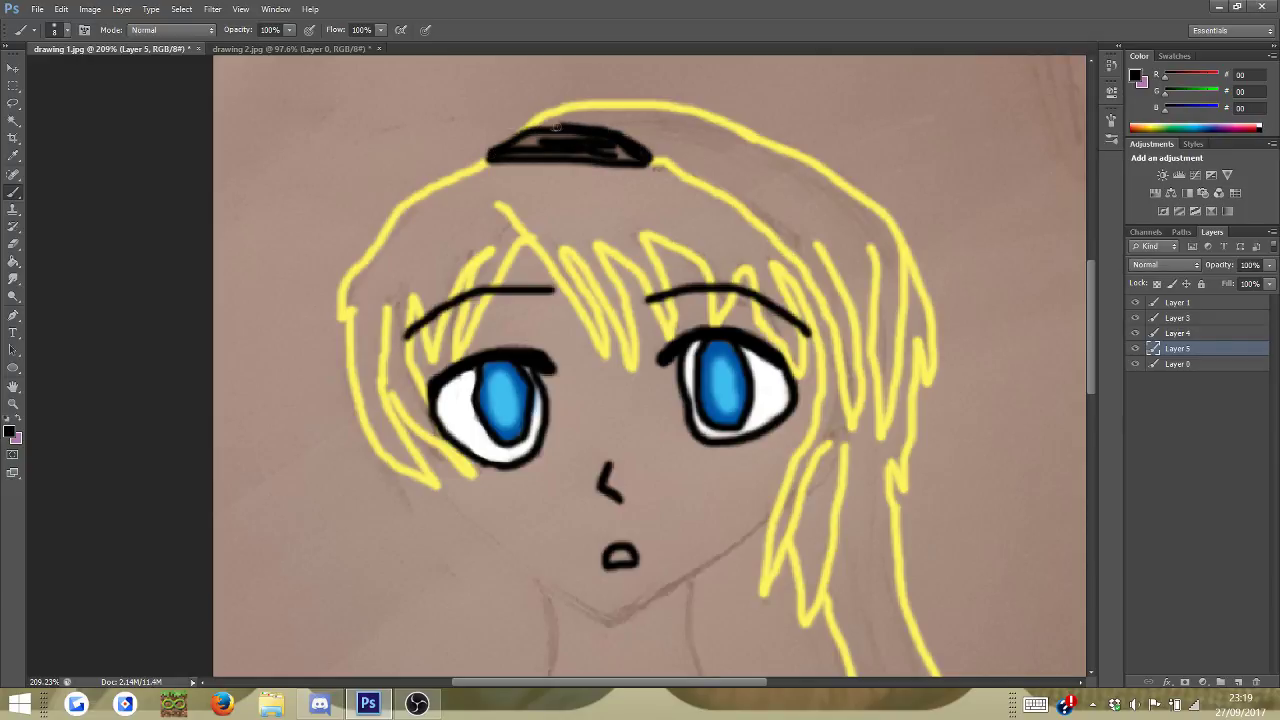
click(13, 261)
click(537, 148)
click(62, 9)
click(80, 25)
- Fill in the rest of the hairband with black brush strokes
click(13, 191)
drag(628, 156, 592, 151)
- Sample the hair's yellow and draw extra pointed strands from the jaw beside the neck to the ponytail tips
drag(1090, 325, 1090, 378)
key(i)
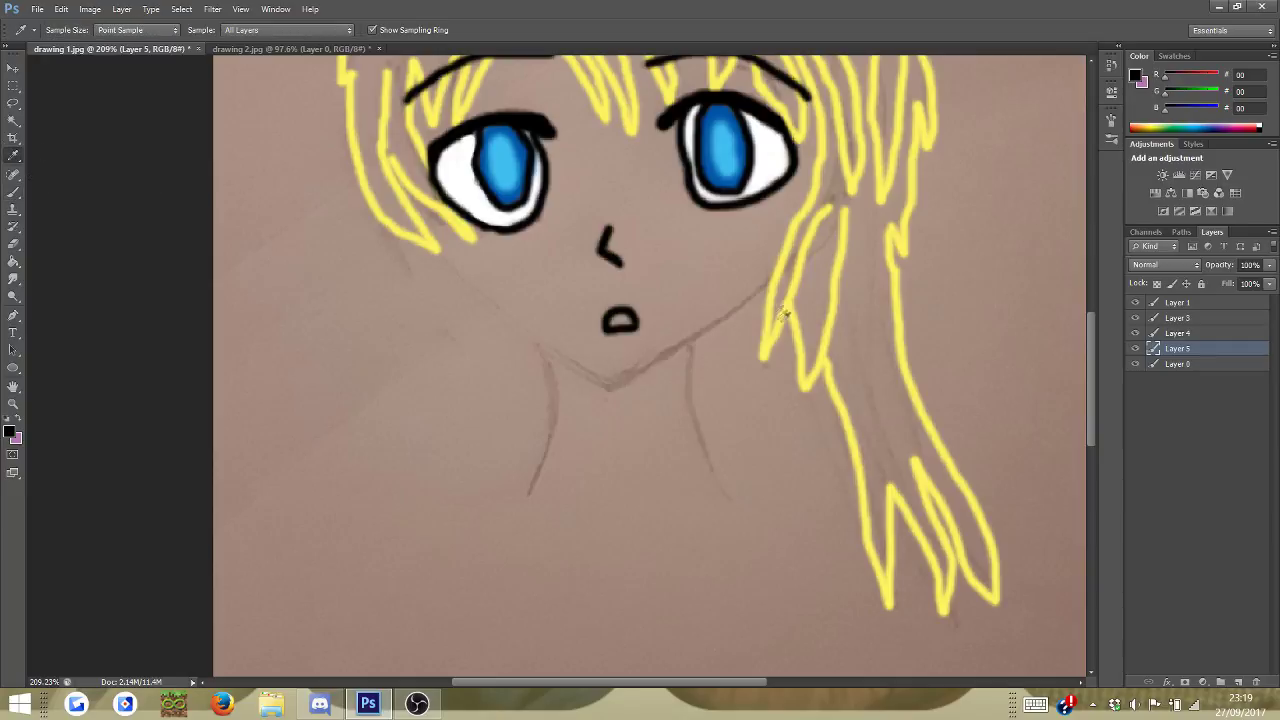
click(855, 390)
key(b)
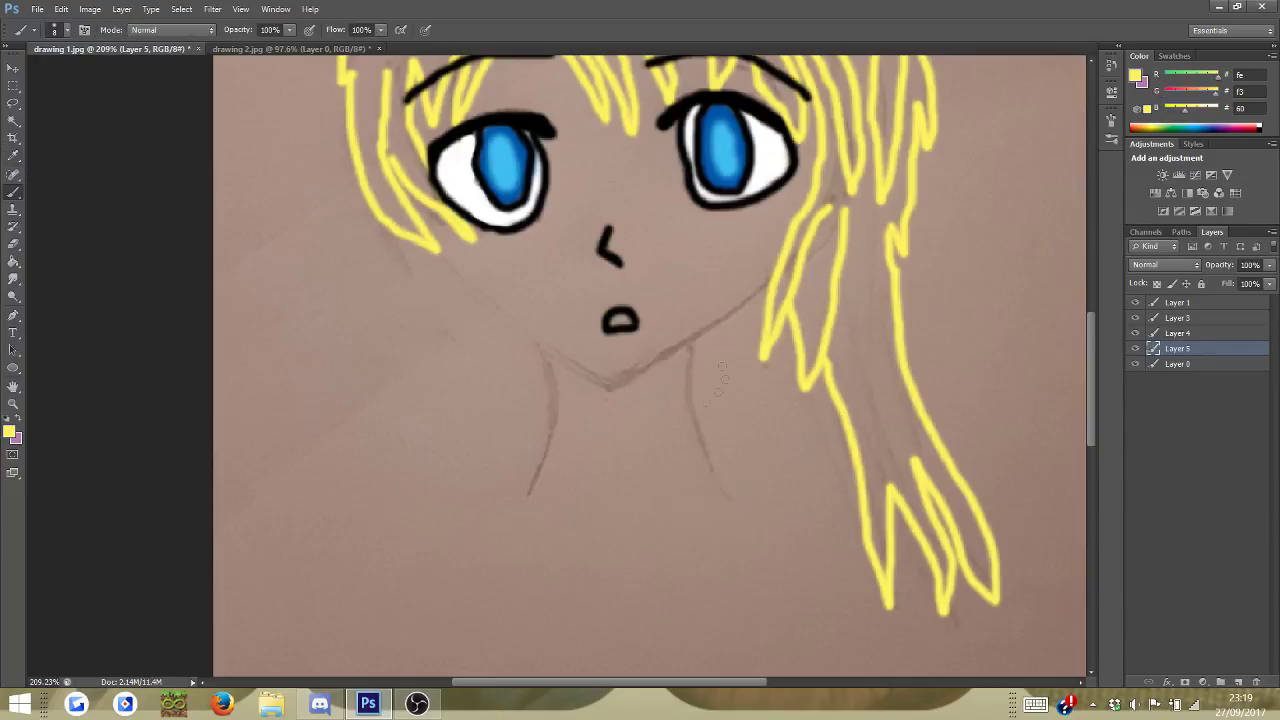
mouse_move(721, 372)
mouse_down()
mouse_move(768, 540)
mouse_move(786, 442)
mouse_move(832, 530)
mouse_move(844, 434)
mouse_up()
- Erase the overlapping inner yellow lines beside the right cheek and where the new strands meet the ponytail
key(e)
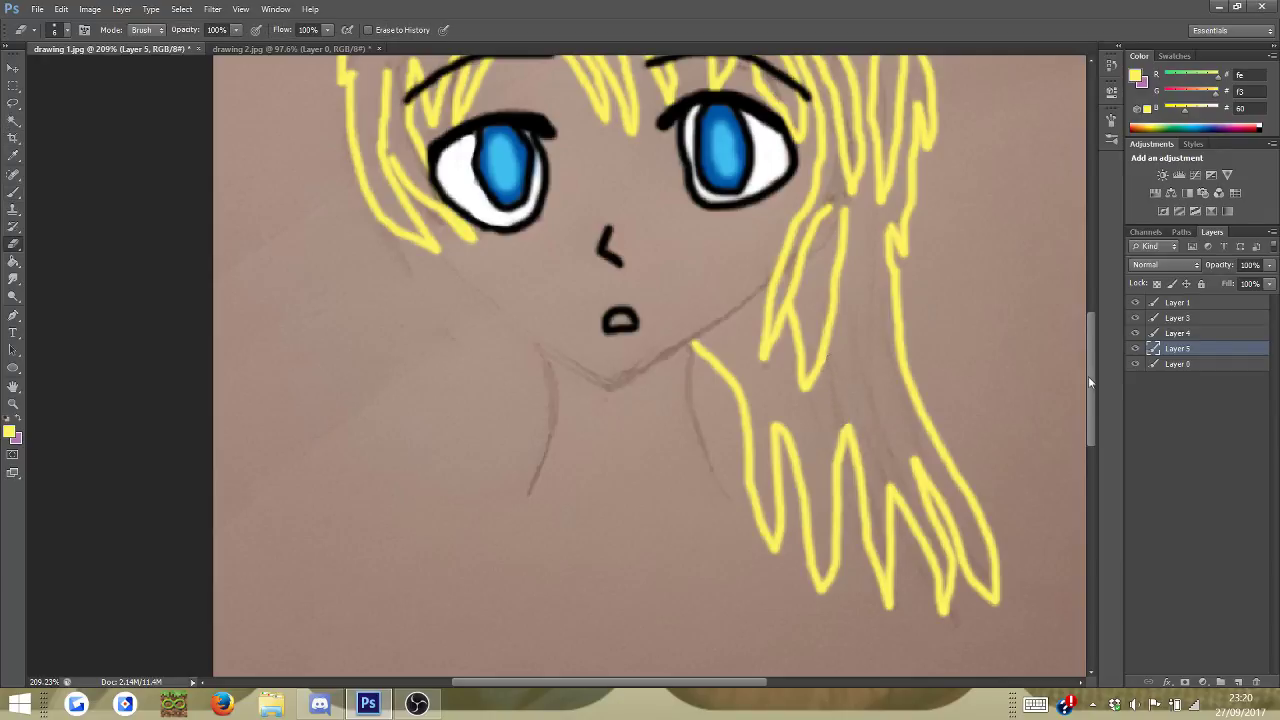
drag(1090, 382, 1090, 352)
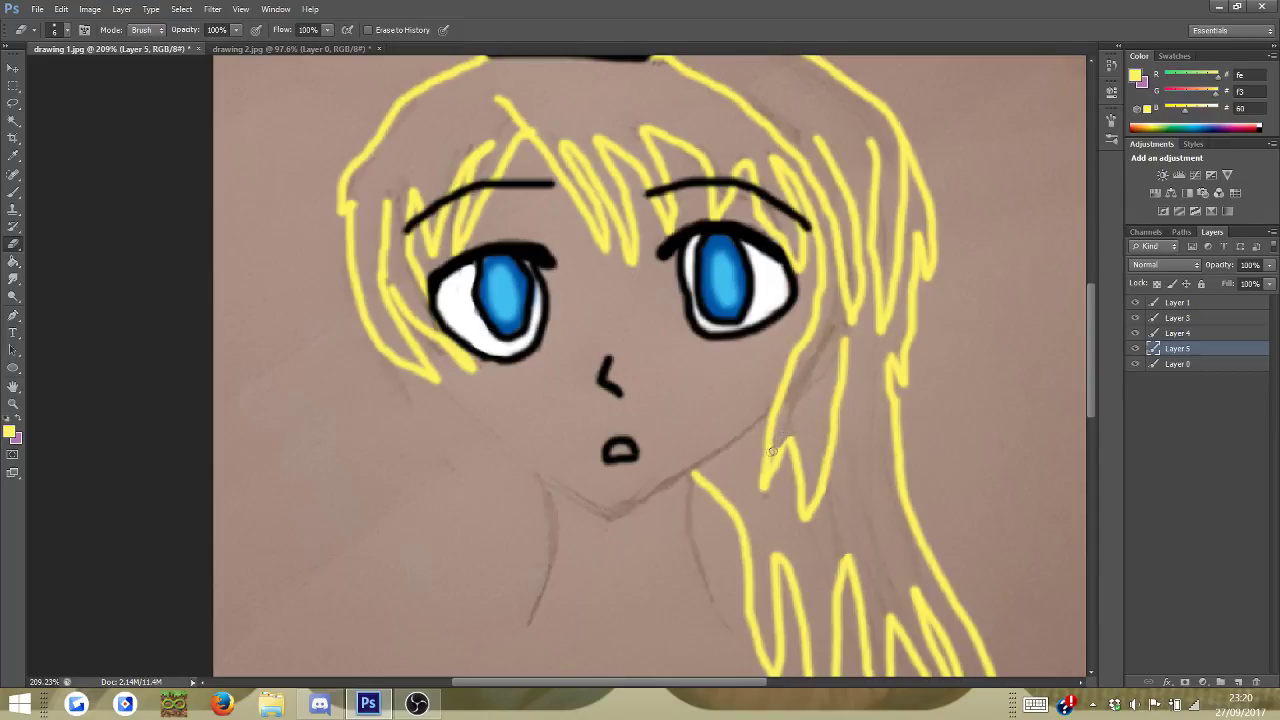
scroll(778, 437, down, 4)
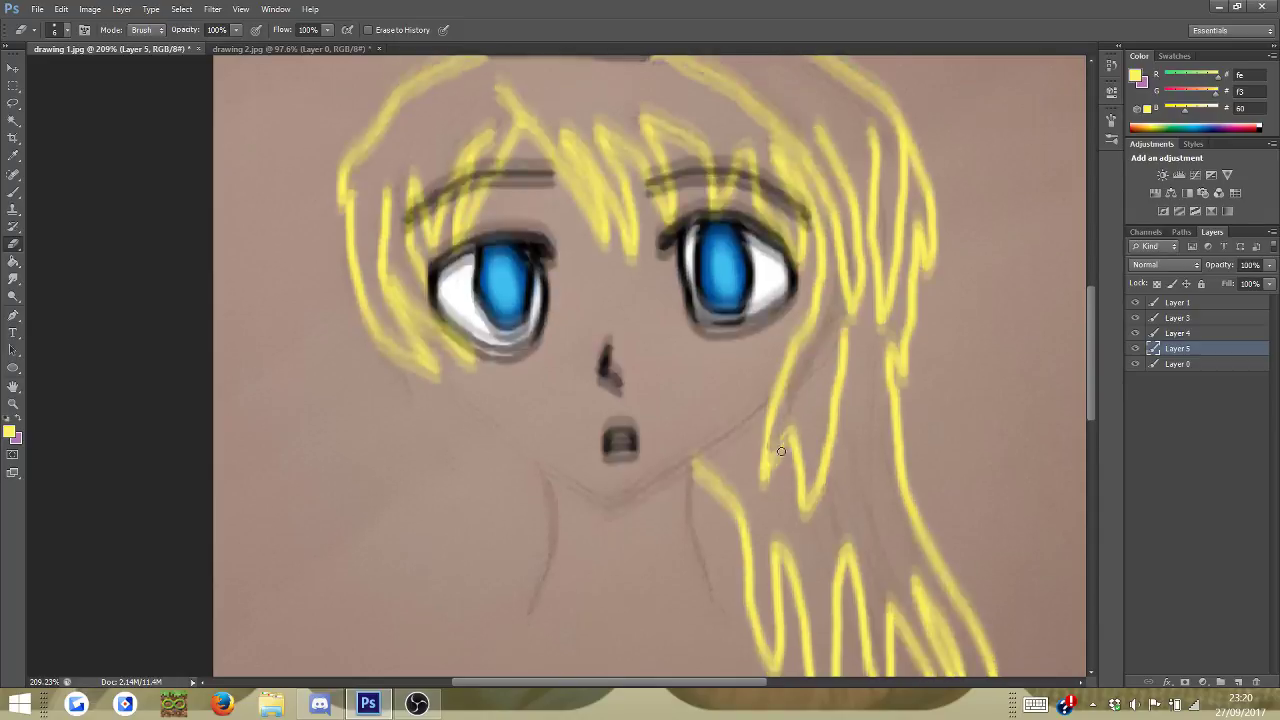
scroll(746, 407, up, 2)
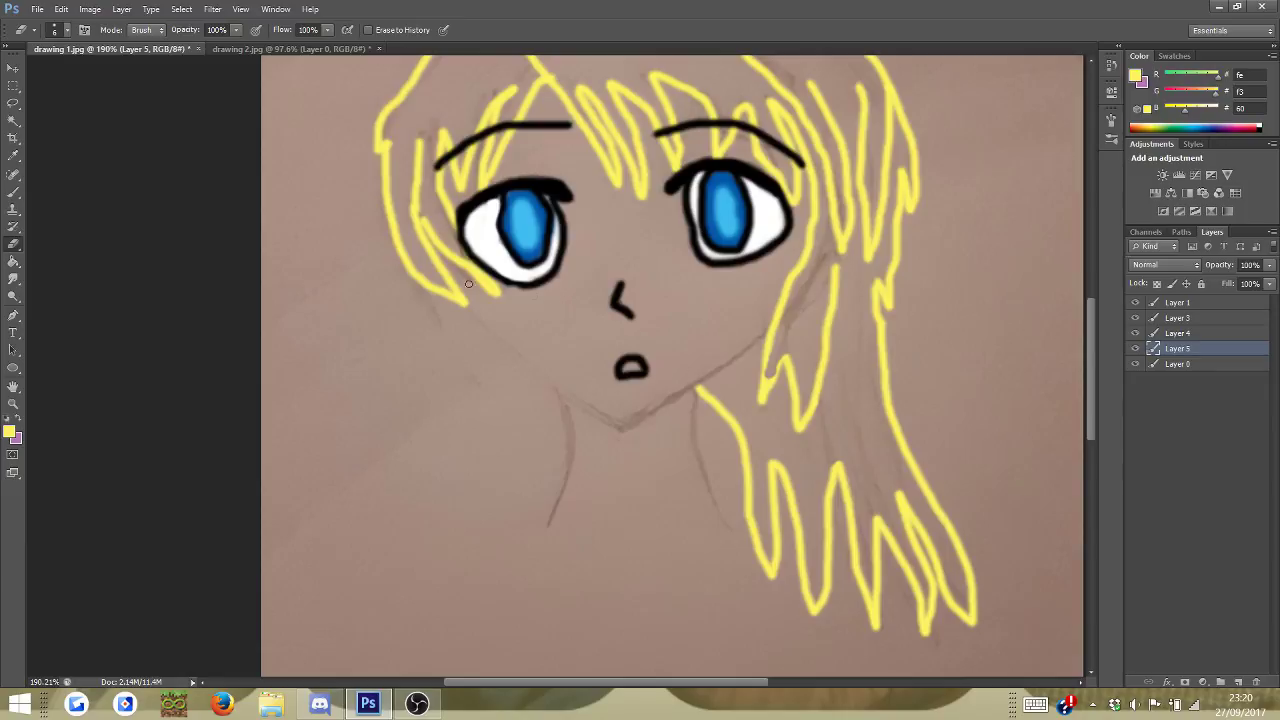
- Trace the jawline and chin in black from the left hair lock to the right one
click(1261, 124)
click(61, 9)
click(80, 24)
click(13, 192)
mouse_move(465, 308)
mouse_down()
mouse_move(612, 423)
mouse_move(762, 335)
mouse_up()
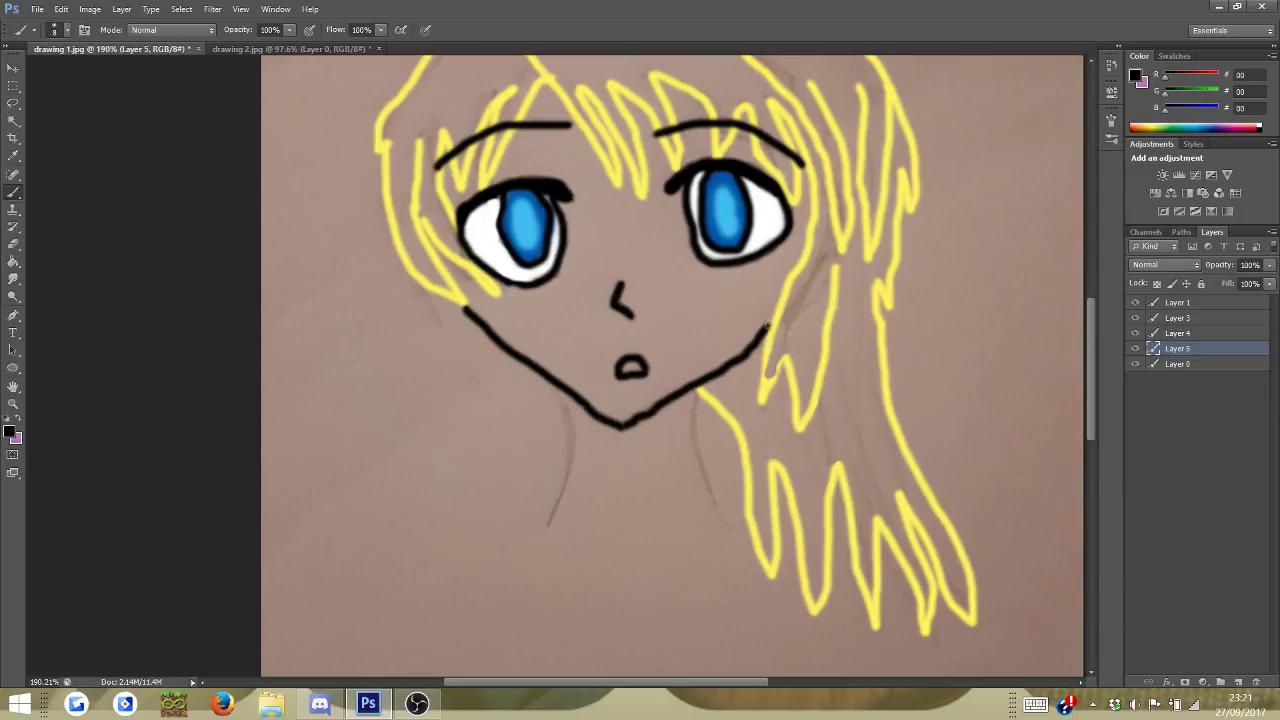
- Trace both sides of the neck in black from the jawline down to the shoulders
mouse_move(561, 396)
mouse_down()
mouse_move(570, 440)
mouse_move(550, 522)
mouse_up()
mouse_move(698, 390)
mouse_down()
mouse_move(693, 434)
mouse_move(726, 514)
mouse_up()
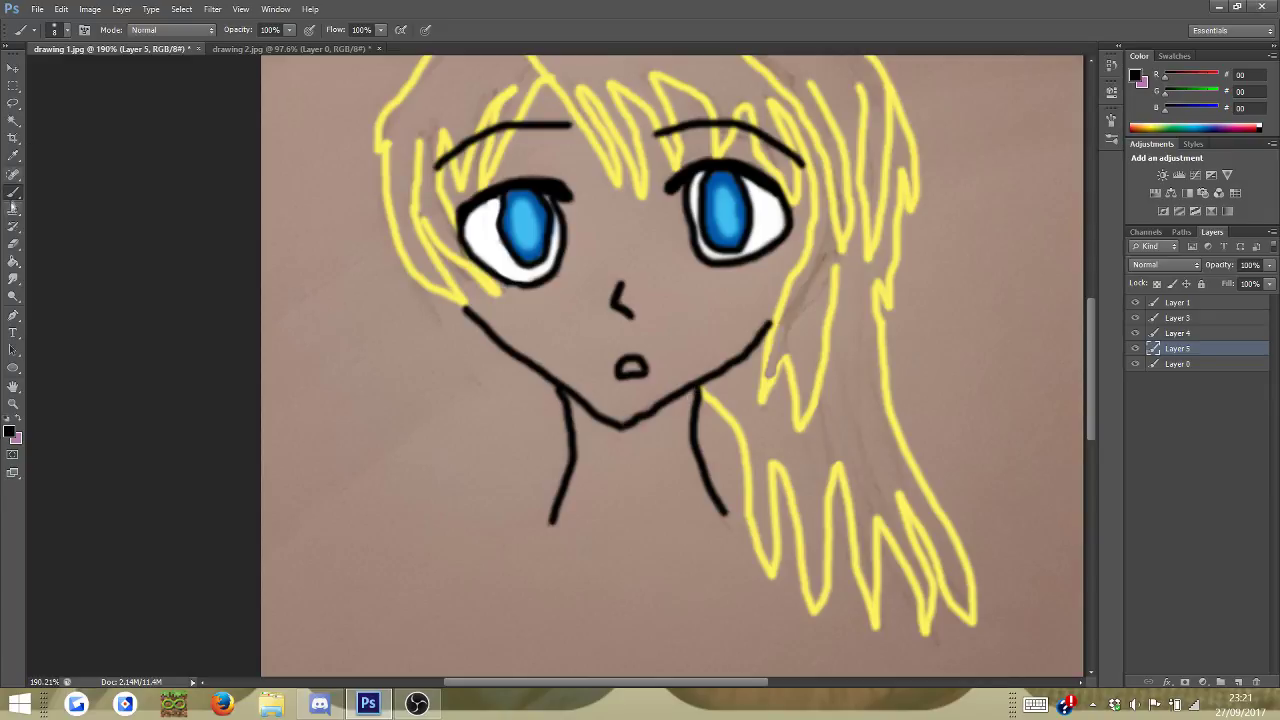
- Paint the face and neck on Layer 0 in the pale skin tone efe4b2 with a 31 px brush
click(1180, 364)
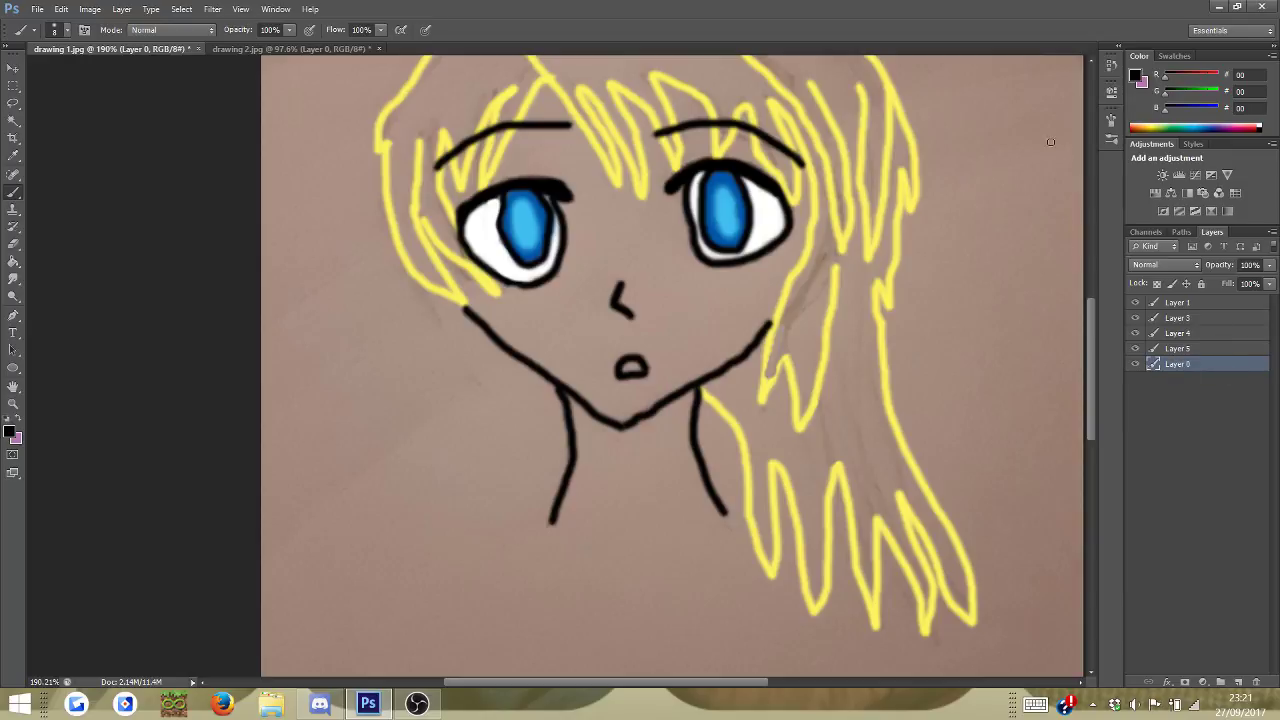
click(1154, 124)
click(1135, 75)
click(443, 137)
click(456, 149)
drag(442, 122, 421, 112)
click(696, 94)
key(b)
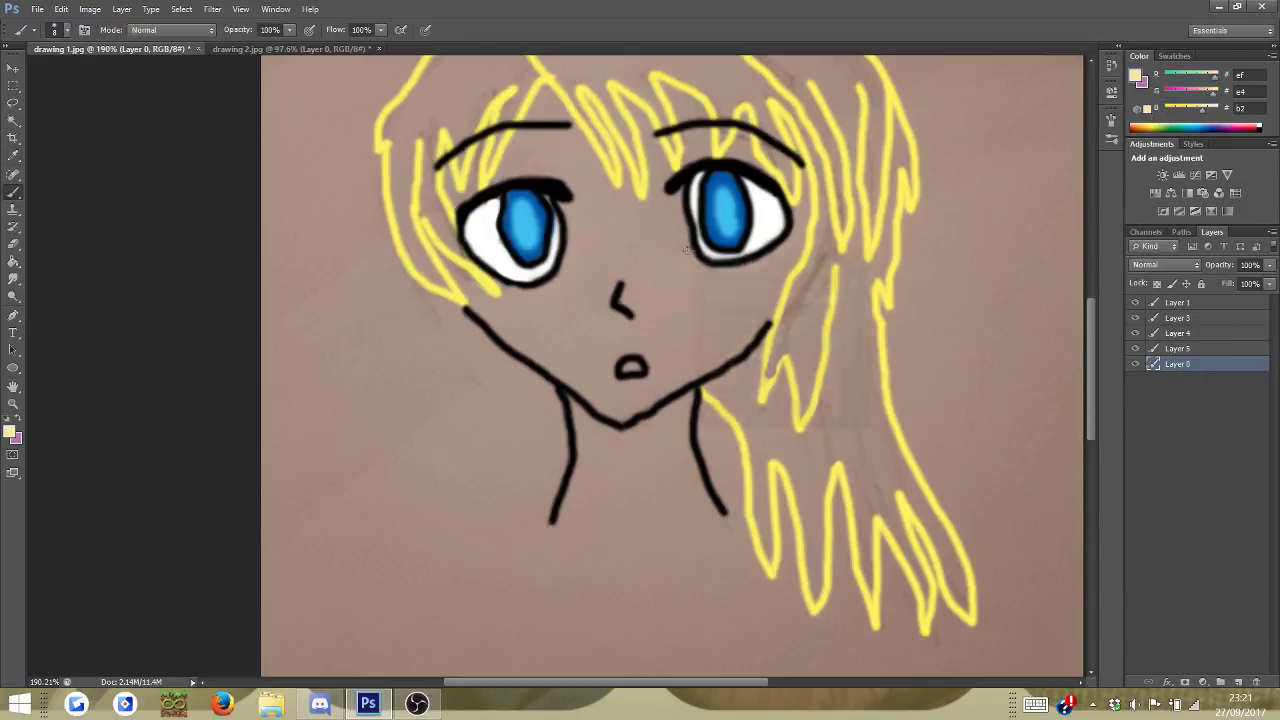
right_click(691, 250)
click(723, 283)
mouse_move(660, 257)
mouse_down()
mouse_move(764, 267)
mouse_move(792, 236)
mouse_move(721, 337)
mouse_move(670, 226)
mouse_move(674, 262)
mouse_move(614, 338)
mouse_move(660, 355)
mouse_move(606, 400)
mouse_move(705, 352)
mouse_move(652, 306)
mouse_move(765, 286)
mouse_move(652, 195)
mouse_move(593, 197)
mouse_move(610, 260)
mouse_move(630, 160)
mouse_move(709, 149)
mouse_move(727, 110)
mouse_move(800, 220)
mouse_move(625, 360)
mouse_move(556, 151)
mouse_move(596, 105)
mouse_move(534, 95)
mouse_move(505, 168)
mouse_move(456, 173)
mouse_move(480, 228)
mouse_move(460, 285)
mouse_move(432, 232)
mouse_move(590, 382)
mouse_move(567, 340)
mouse_move(519, 304)
mouse_move(735, 272)
mouse_move(785, 190)
mouse_move(768, 150)
mouse_move(560, 120)
mouse_move(578, 266)
mouse_move(625, 375)
mouse_up()
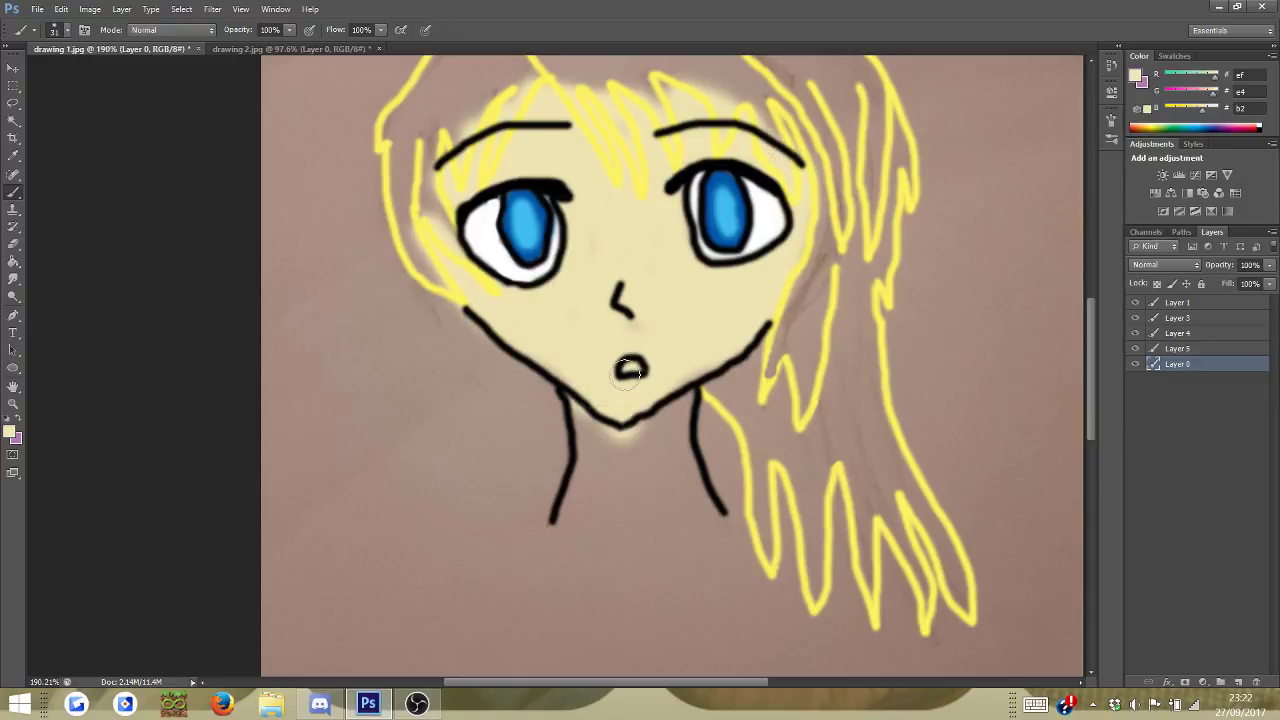
mouse_move(570, 521)
mouse_down()
mouse_move(581, 409)
mouse_move(674, 411)
mouse_move(698, 501)
mouse_move(642, 456)
mouse_move(613, 513)
mouse_move(588, 515)
mouse_move(704, 519)
mouse_move(567, 528)
mouse_up()
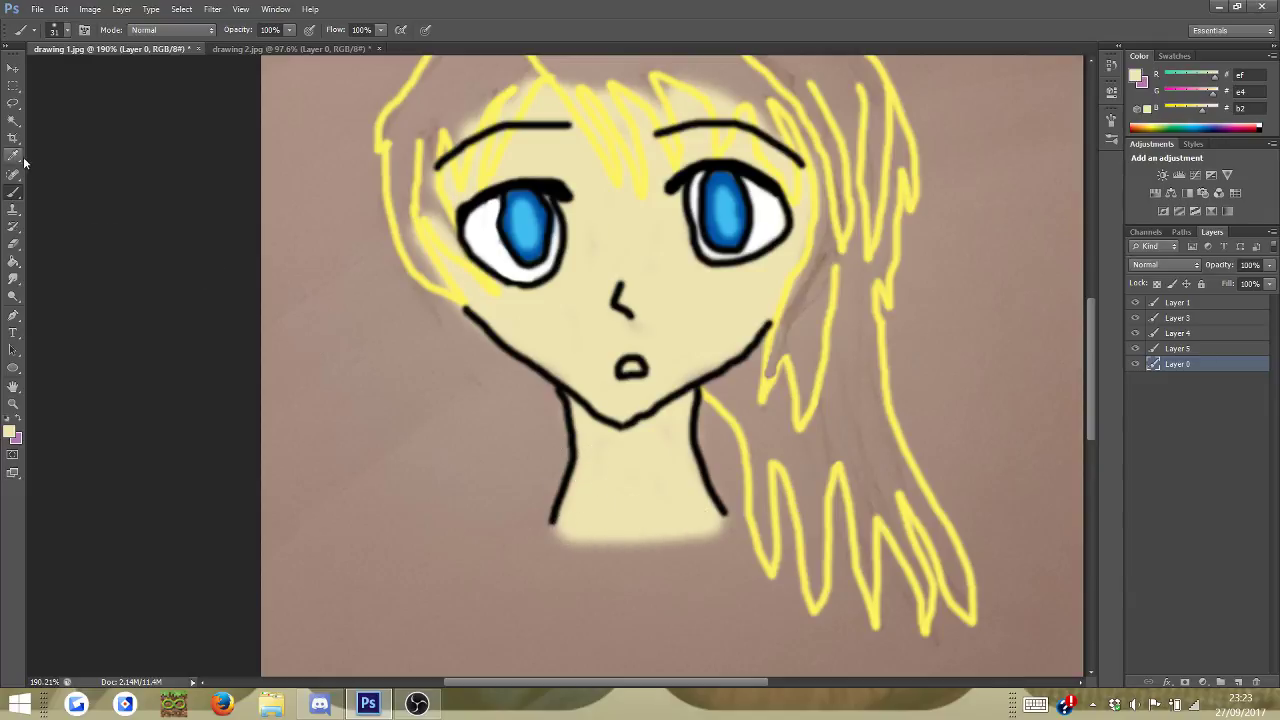
click(1240, 682)
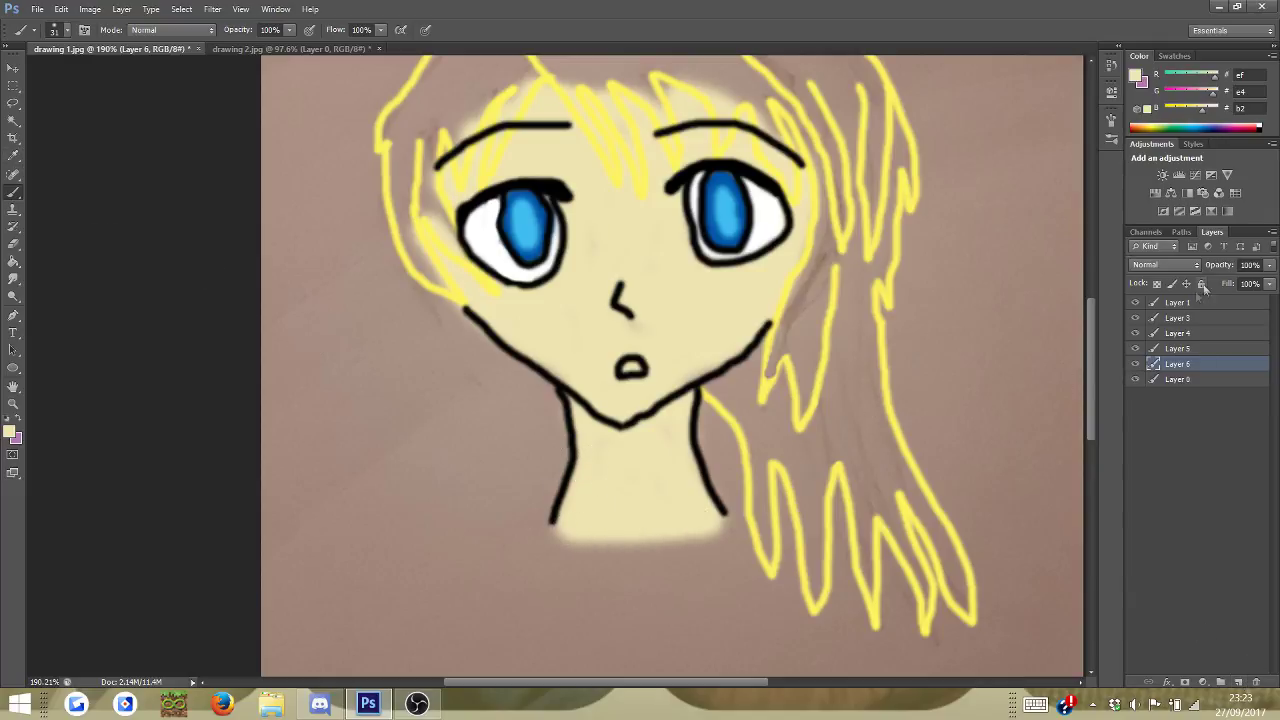
mouse_move(839, 320)
mouse_down()
mouse_move(811, 420)
mouse_move(816, 338)
mouse_move(793, 375)
mouse_move(779, 342)
mouse_move(737, 390)
mouse_up()
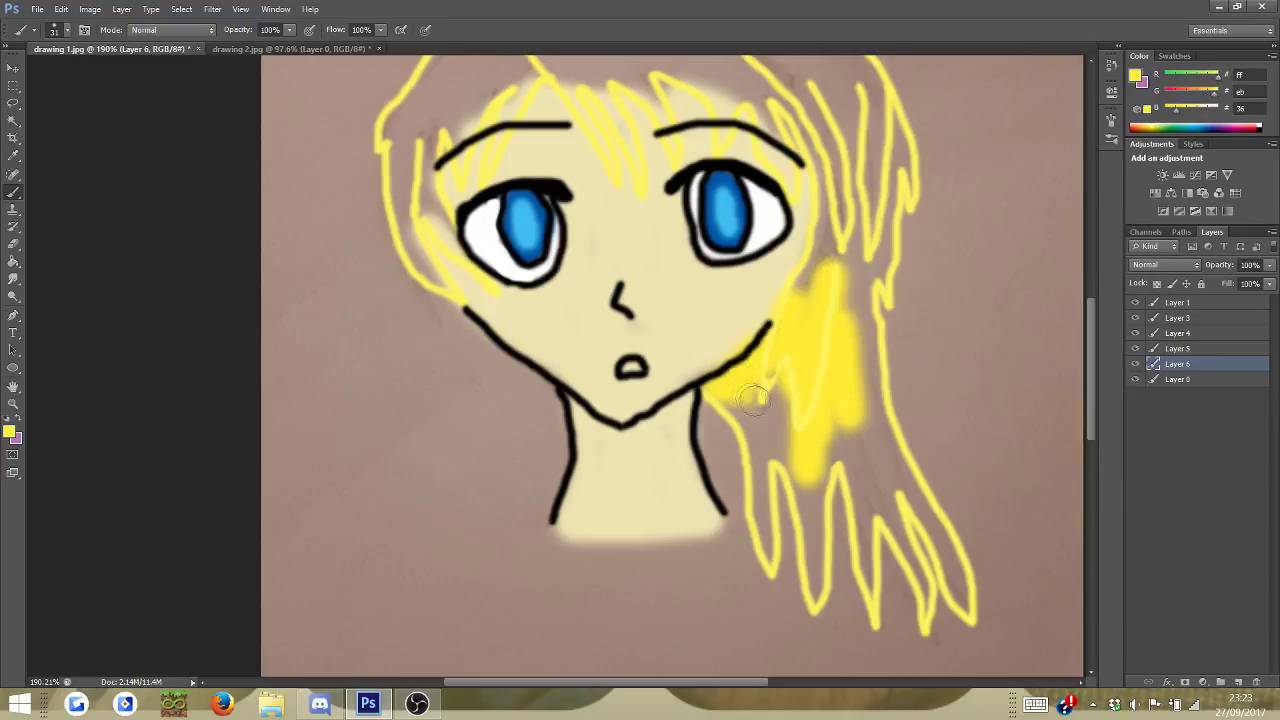
click(61, 9)
click(70, 27)
- Add a new layer beneath Layer 6 and fill the ponytail and the hair around the head with yellow ffeb36
click(1240, 681)
mouse_move(1180, 364)
mouse_down()
mouse_move(1192, 420)
mouse_move(1221, 402)
mouse_move(1180, 387)
mouse_up()
mouse_move(795, 290)
mouse_down()
mouse_move(825, 360)
mouse_move(818, 506)
mouse_move(790, 480)
mouse_move(816, 296)
mouse_move(880, 440)
mouse_move(850, 262)
mouse_move(722, 388)
mouse_move(748, 393)
mouse_move(737, 406)
mouse_up()
scroll(737, 406, up, 5)
mouse_move(690, 150)
mouse_down()
mouse_move(575, 131)
mouse_move(665, 126)
mouse_move(697, 136)
mouse_move(629, 123)
mouse_move(764, 166)
mouse_move(702, 177)
mouse_move(796, 175)
mouse_move(785, 167)
mouse_move(829, 388)
mouse_move(831, 334)
mouse_move(806, 273)
mouse_move(871, 312)
mouse_move(823, 231)
mouse_move(850, 218)
mouse_move(895, 321)
mouse_move(898, 308)
mouse_move(874, 410)
mouse_move(852, 398)
mouse_move(806, 259)
mouse_move(767, 262)
mouse_move(785, 313)
mouse_move(652, 178)
mouse_move(561, 179)
mouse_move(400, 283)
mouse_move(403, 266)
mouse_move(460, 206)
mouse_move(475, 258)
mouse_move(415, 290)
mouse_move(408, 372)
mouse_move(425, 420)
mouse_move(431, 271)
mouse_move(585, 219)
mouse_move(573, 227)
mouse_move(695, 212)
mouse_move(654, 240)
mouse_up()
click(58, 10)
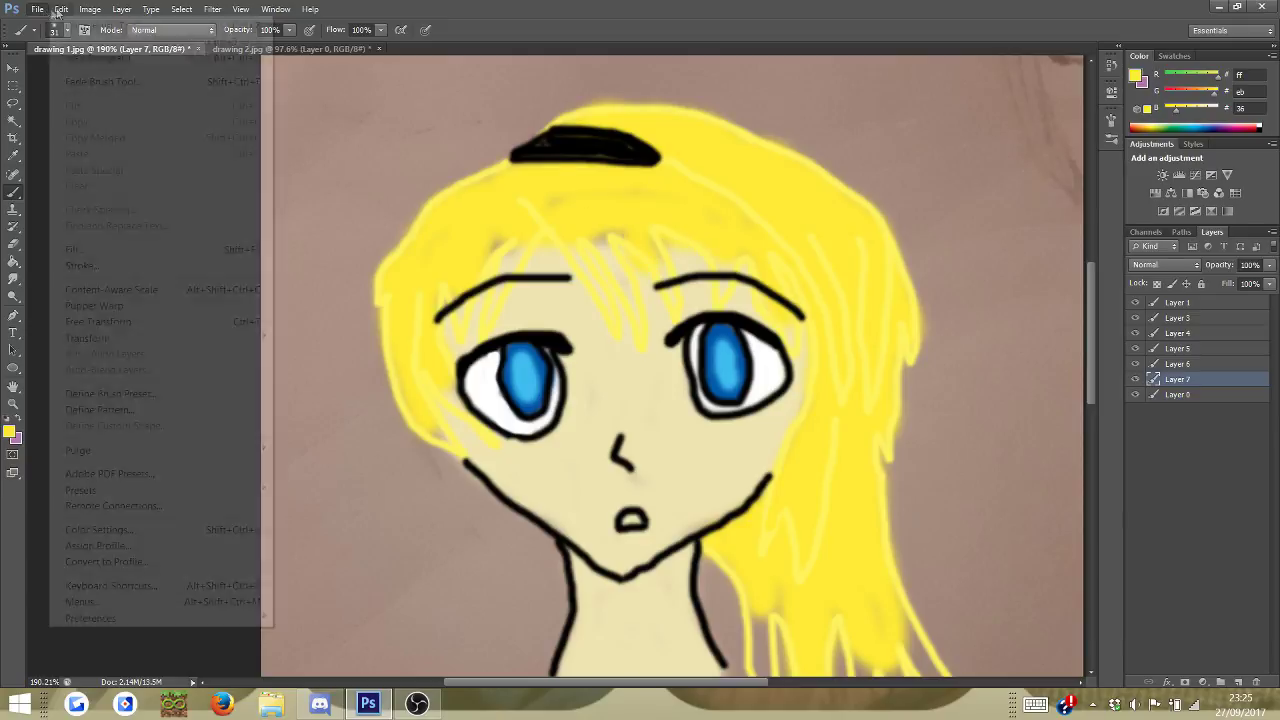
click(75, 25)
- Fill the unpainted gaps along the top of the fringe in yellow with a 15 px brush
right_click(652, 226)
click(683, 260)
mouse_move(588, 203)
mouse_down()
mouse_move(710, 228)
mouse_move(668, 214)
mouse_move(660, 196)
mouse_move(607, 254)
mouse_move(620, 218)
mouse_move(686, 216)
mouse_move(659, 265)
mouse_up()
right_click(644, 212)
click(684, 245)
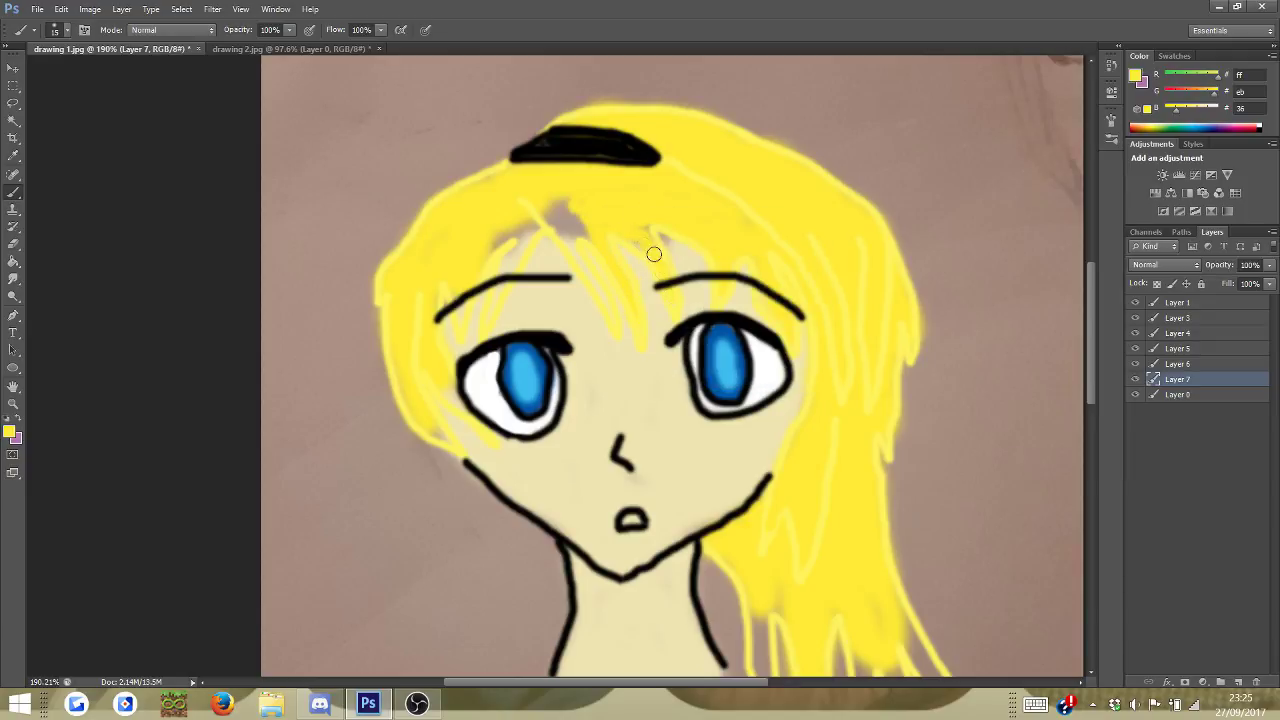
drag(581, 219, 565, 196)
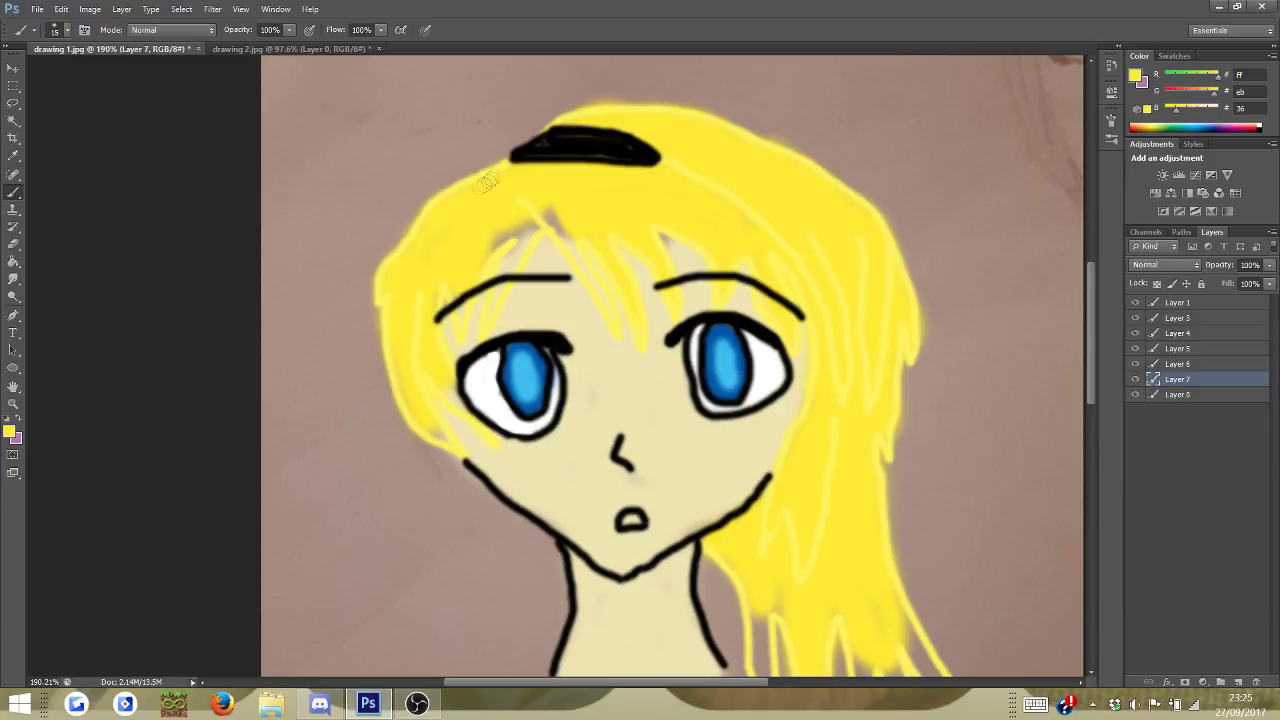
drag(500, 256, 538, 222)
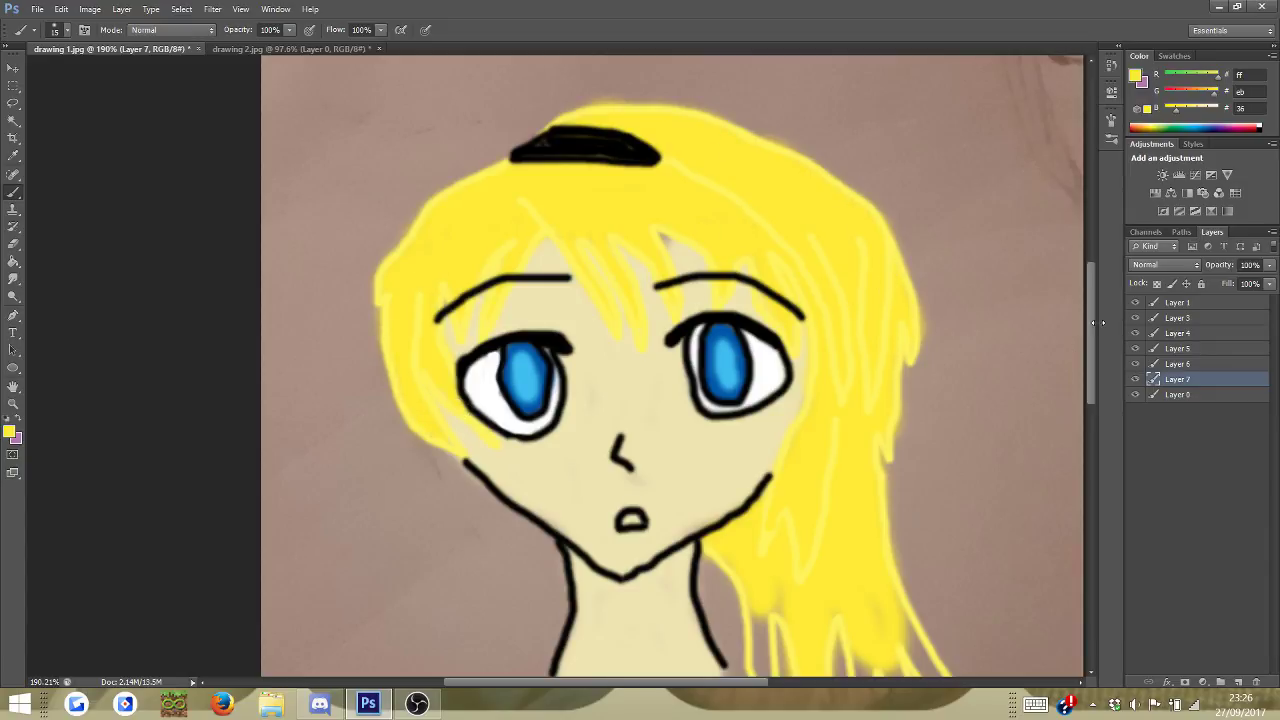
- Fill the pointed ponytail tips and the strands beside the neck in yellow up to their outlines
scroll(884, 478, down, 5)
drag(866, 472, 869, 549)
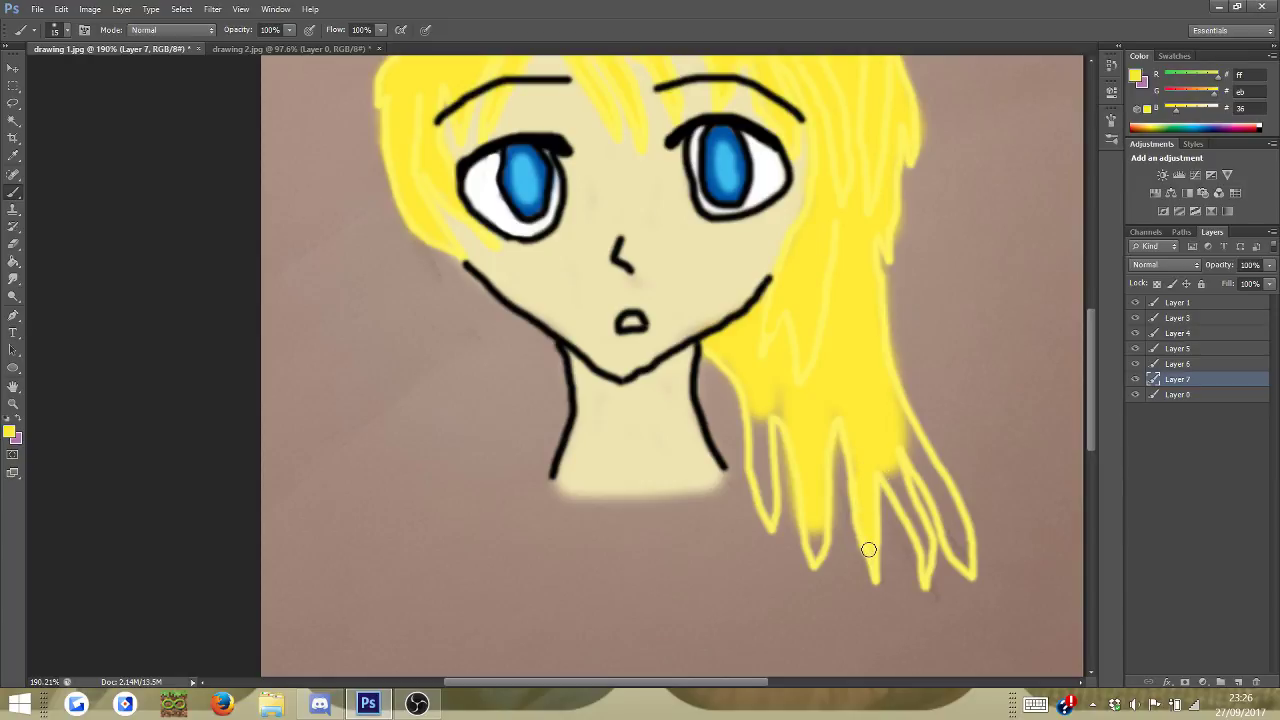
mouse_move(896, 472)
mouse_down()
mouse_move(923, 552)
mouse_move(921, 533)
mouse_up()
mouse_move(913, 438)
mouse_down()
mouse_move(966, 568)
mouse_move(946, 500)
mouse_up()
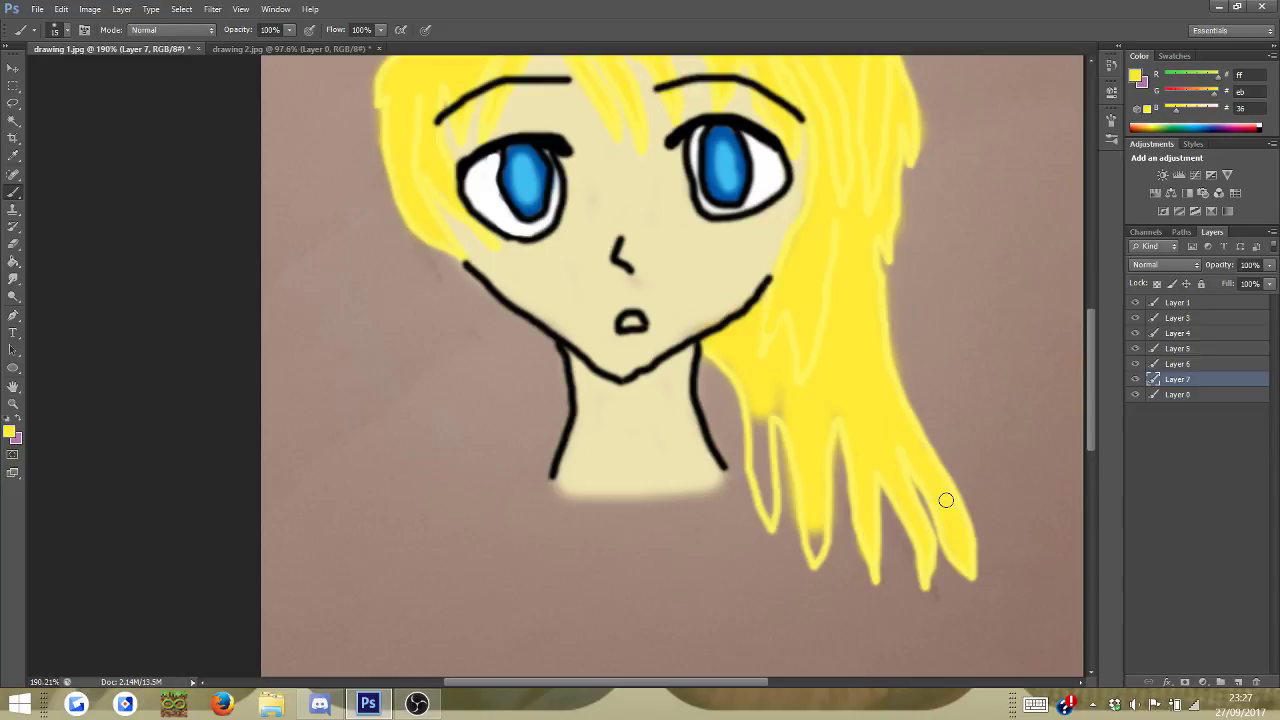
drag(813, 518, 813, 557)
mouse_move(763, 427)
mouse_down()
mouse_move(765, 508)
mouse_move(758, 475)
mouse_up()
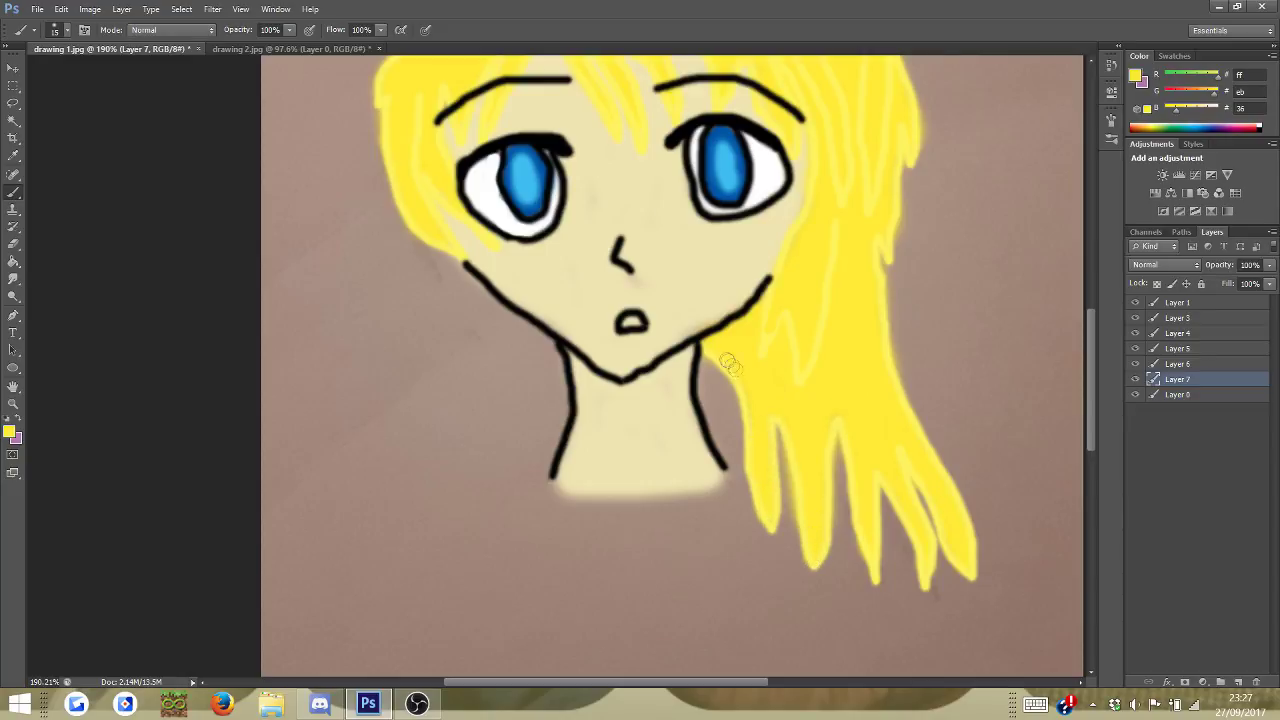
- Sample the face's skin tone and paint over the remaining bare spots under the fringe on Layer 0
scroll(708, 372, down, 3)
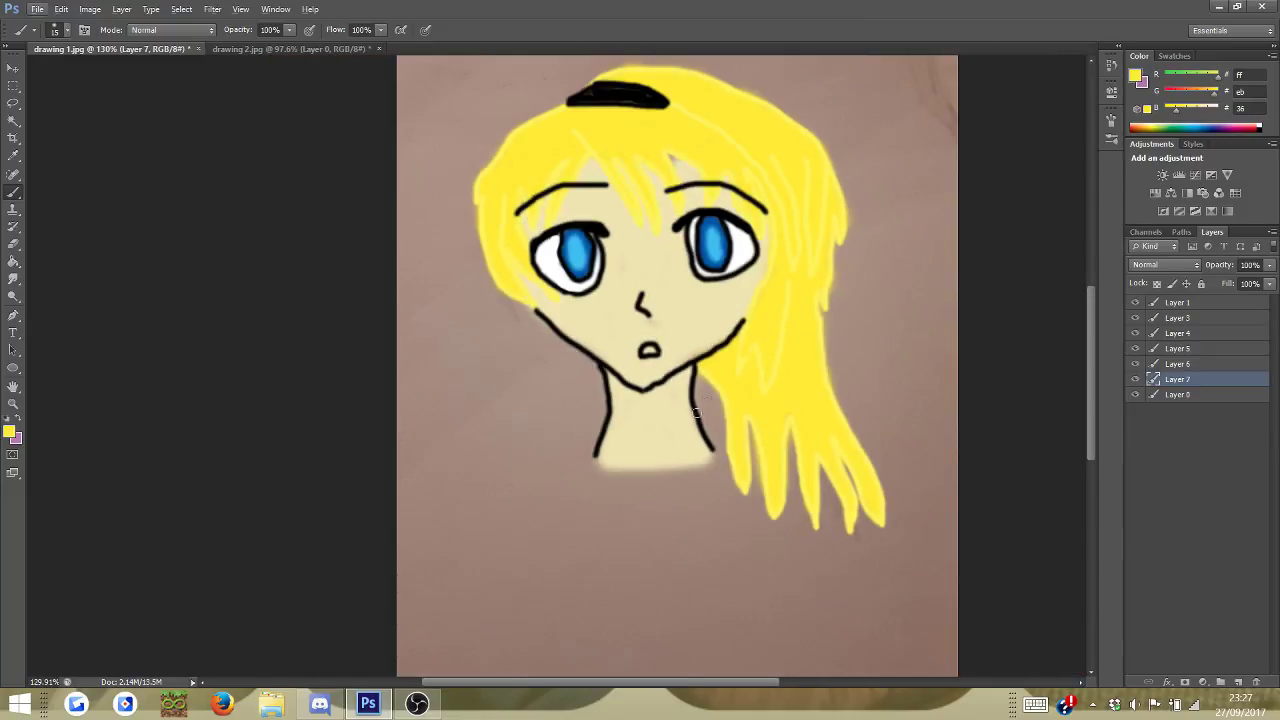
click(13, 156)
click(686, 297)
click(1180, 395)
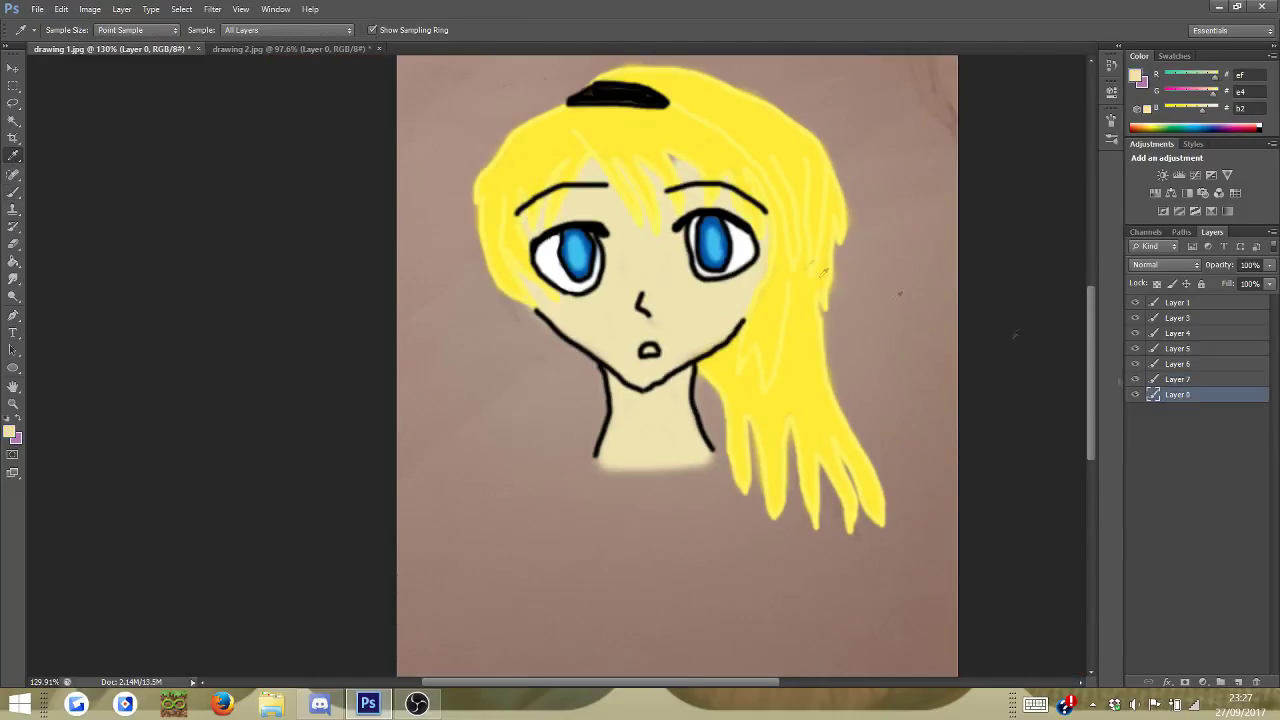
click(14, 194)
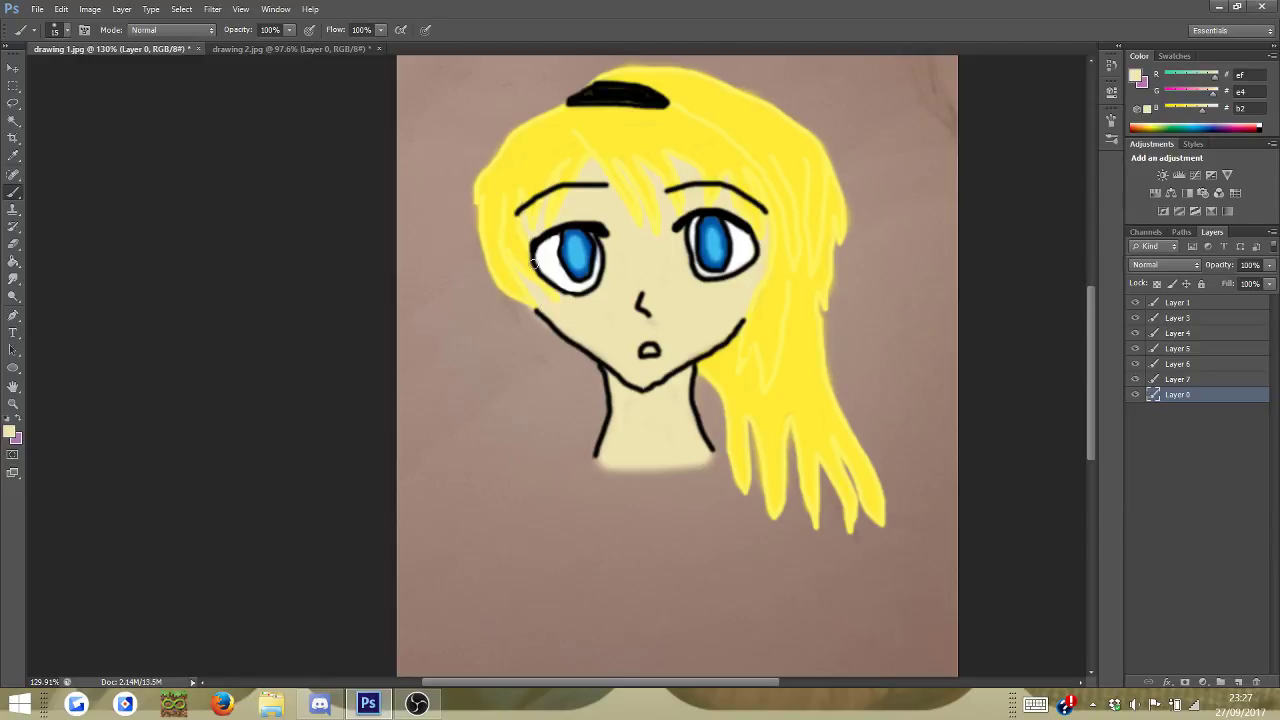
scroll(422, 340, up, 2)
- Hand-letter "Love" in black below the neck on Layer 0 with a 7 px brush
scroll(443, 371, down, 5)
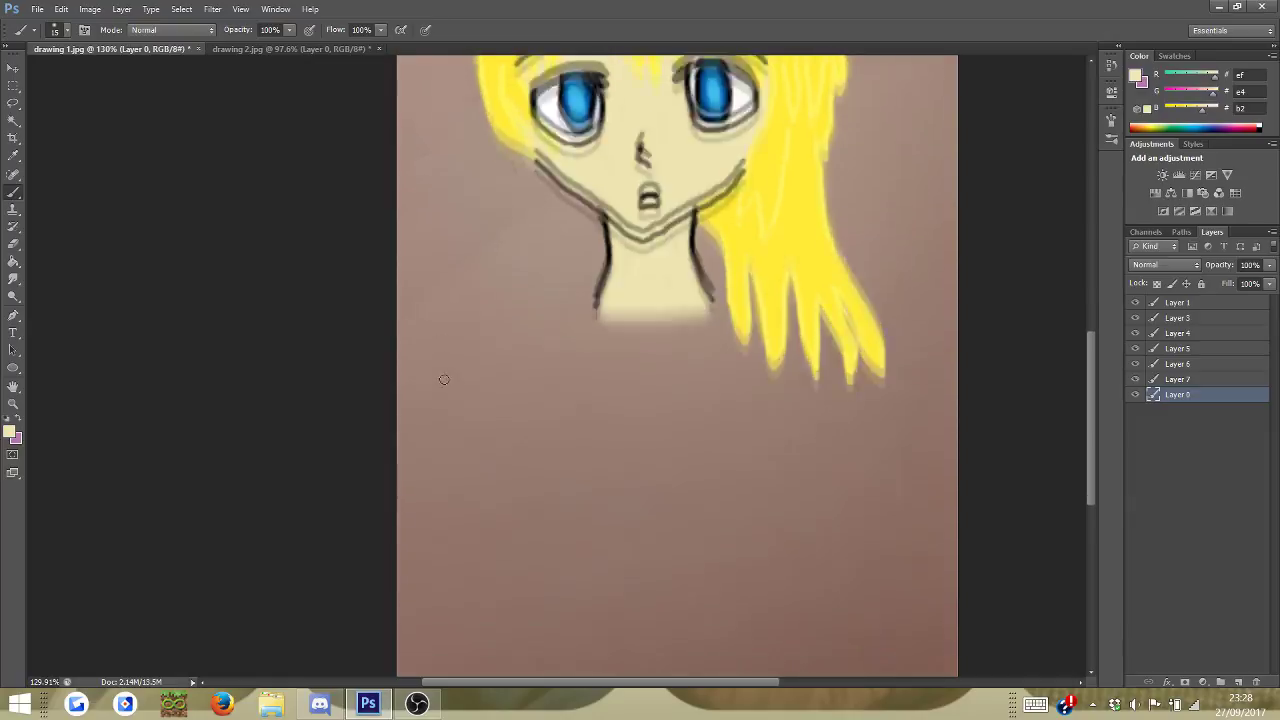
click(1259, 131)
right_click(466, 361)
click(485, 393)
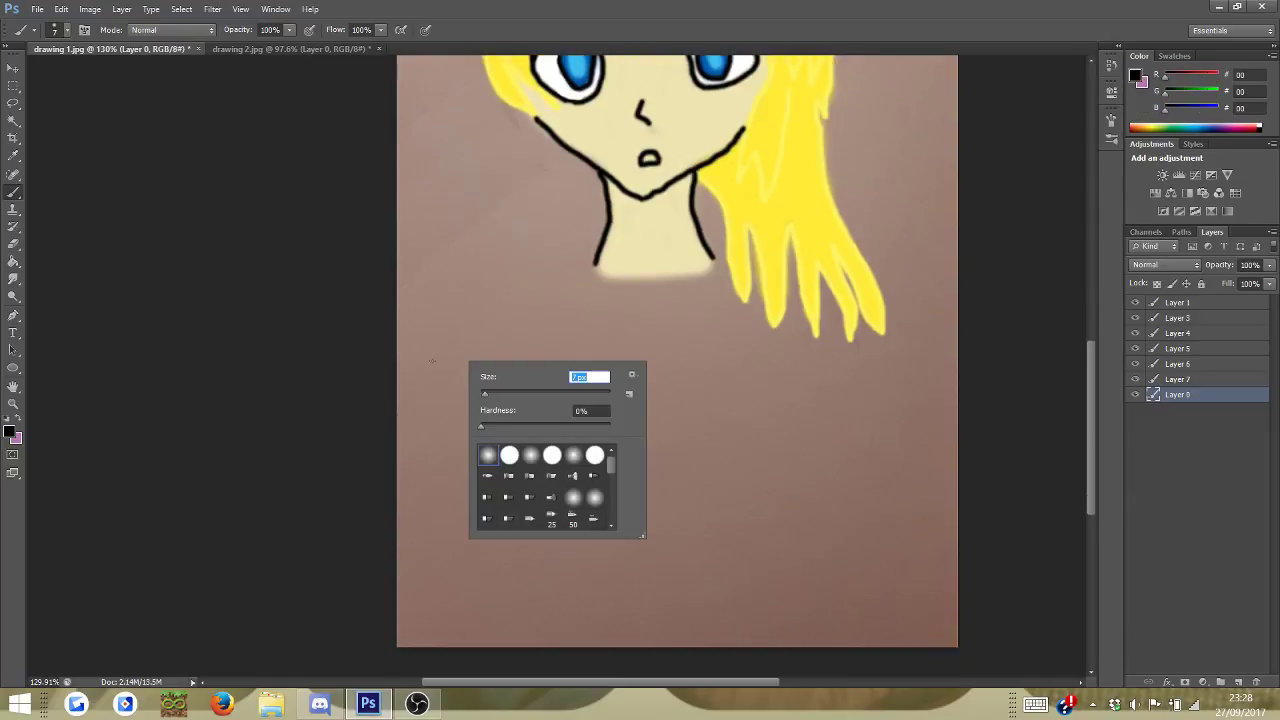
key(Return)
mouse_move(445, 322)
mouse_down()
mouse_move(444, 365)
mouse_move(469, 392)
mouse_move(497, 370)
mouse_up()
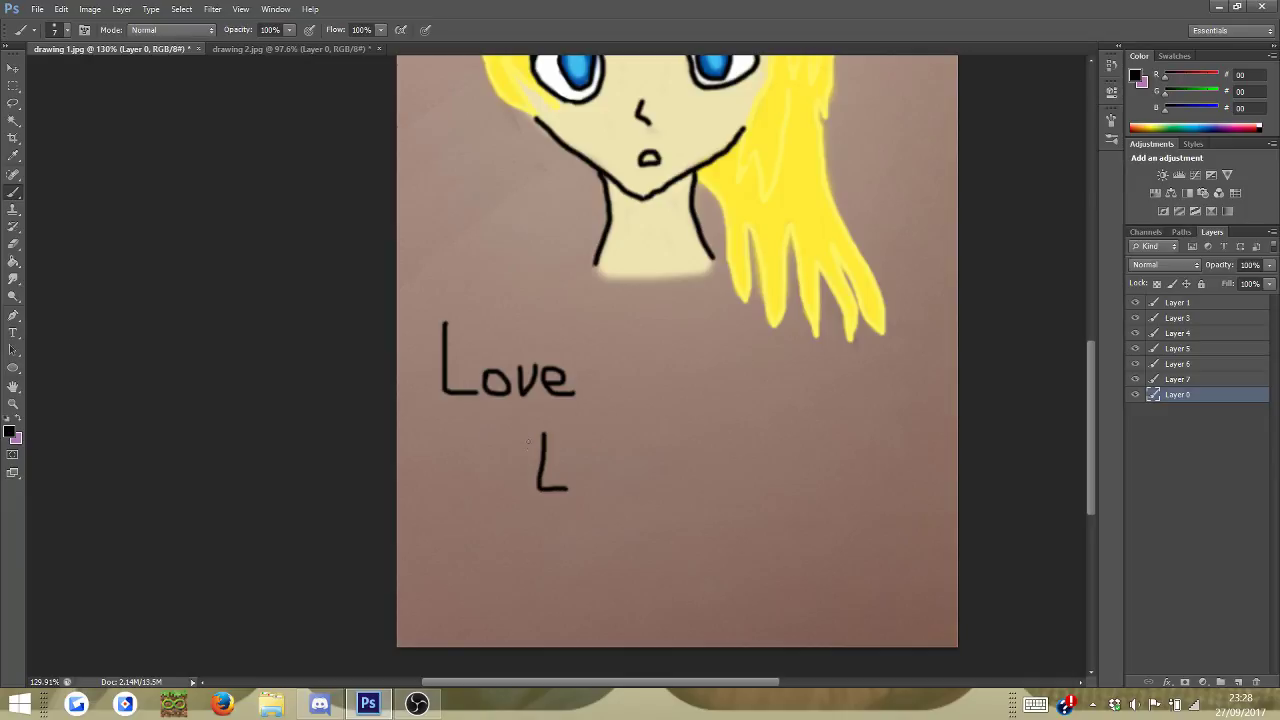
- Hand-letter "Everyone" and "Equal!" in black on two lines stepping down to the right below "Love"
mouse_move(583, 455)
mouse_down()
mouse_move(635, 474)
mouse_move(627, 486)
mouse_move(697, 458)
mouse_move(662, 506)
mouse_up()
drag(730, 460, 734, 461)
mouse_move(757, 464)
mouse_down()
mouse_move(757, 486)
mouse_move(818, 485)
mouse_up()
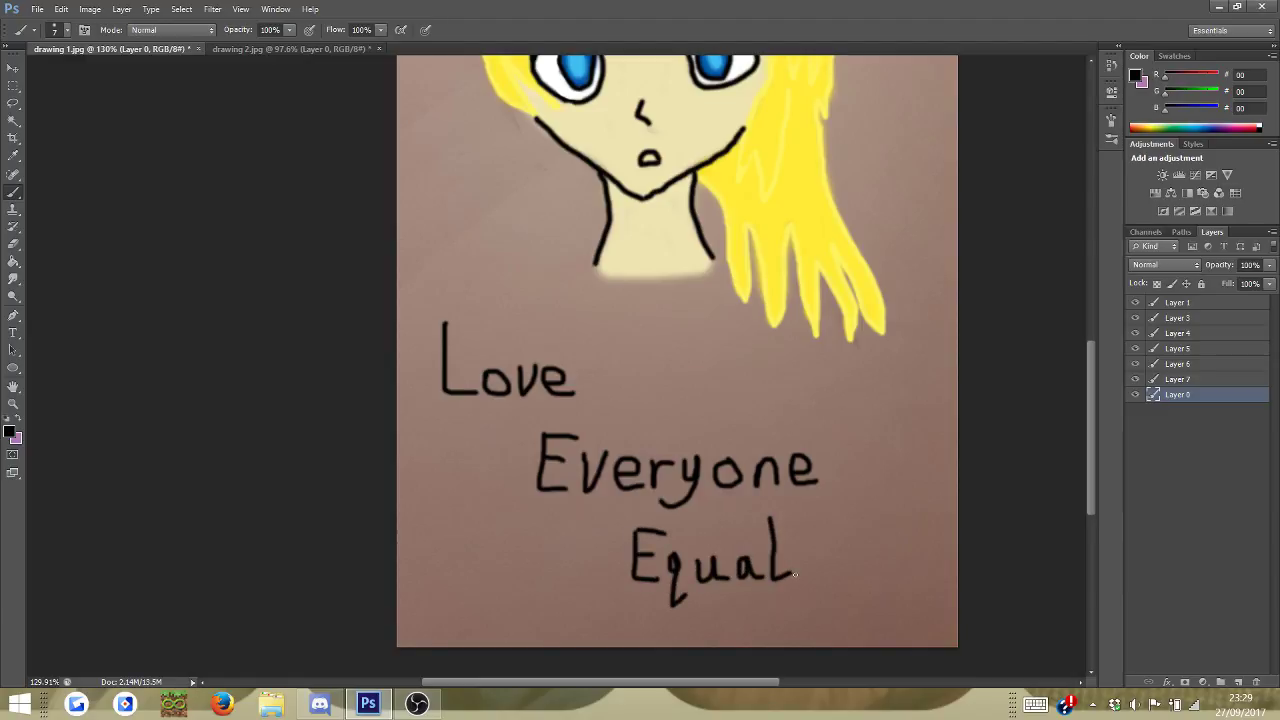
scroll(843, 565, down, 2)
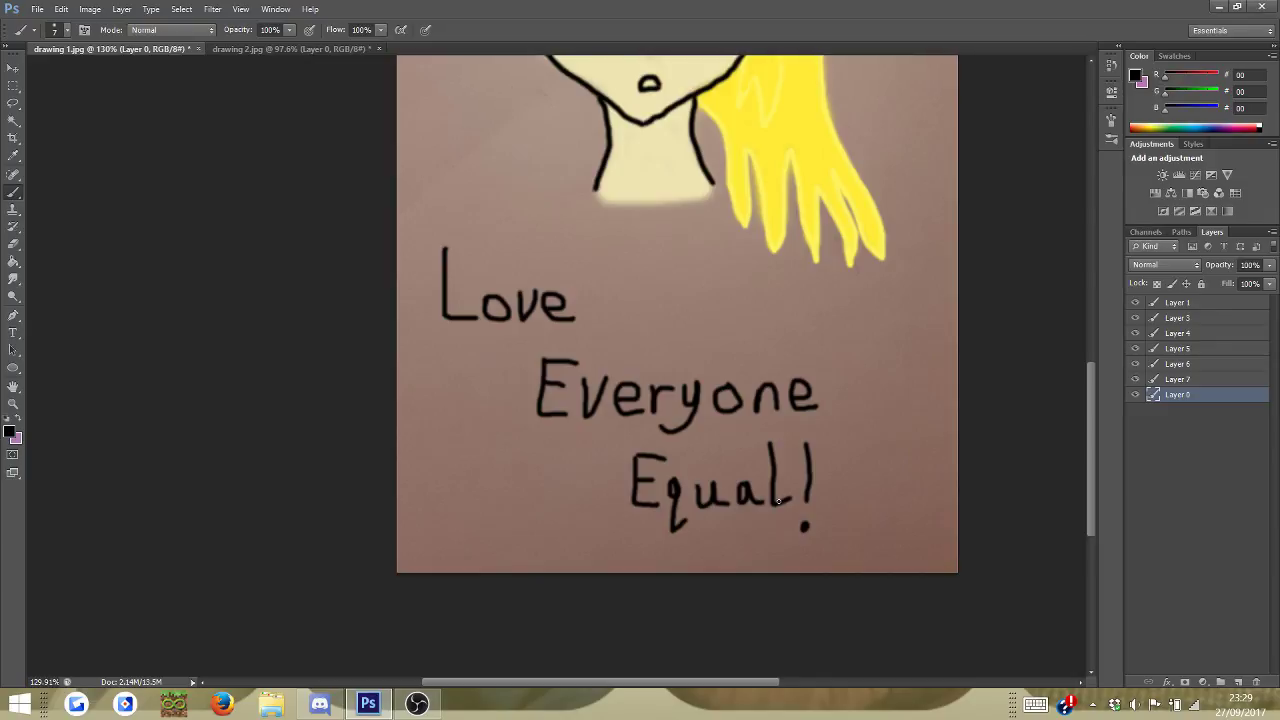
scroll(772, 504, down, 5)
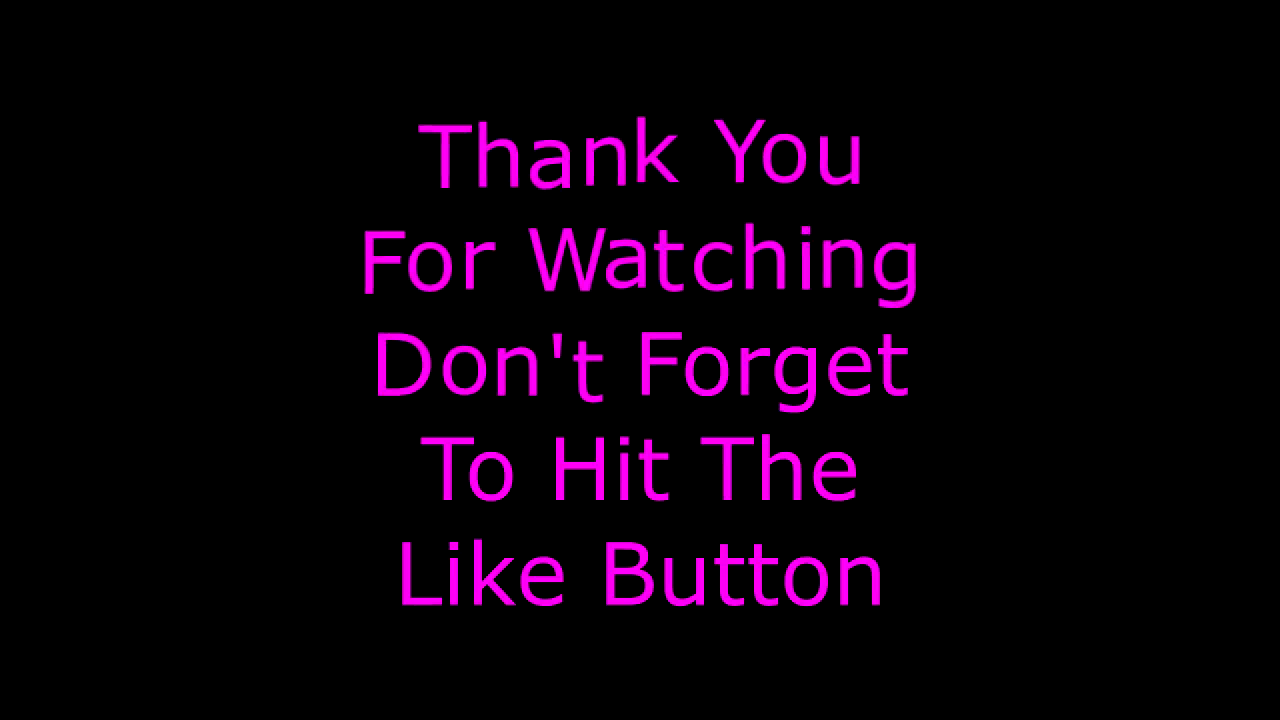